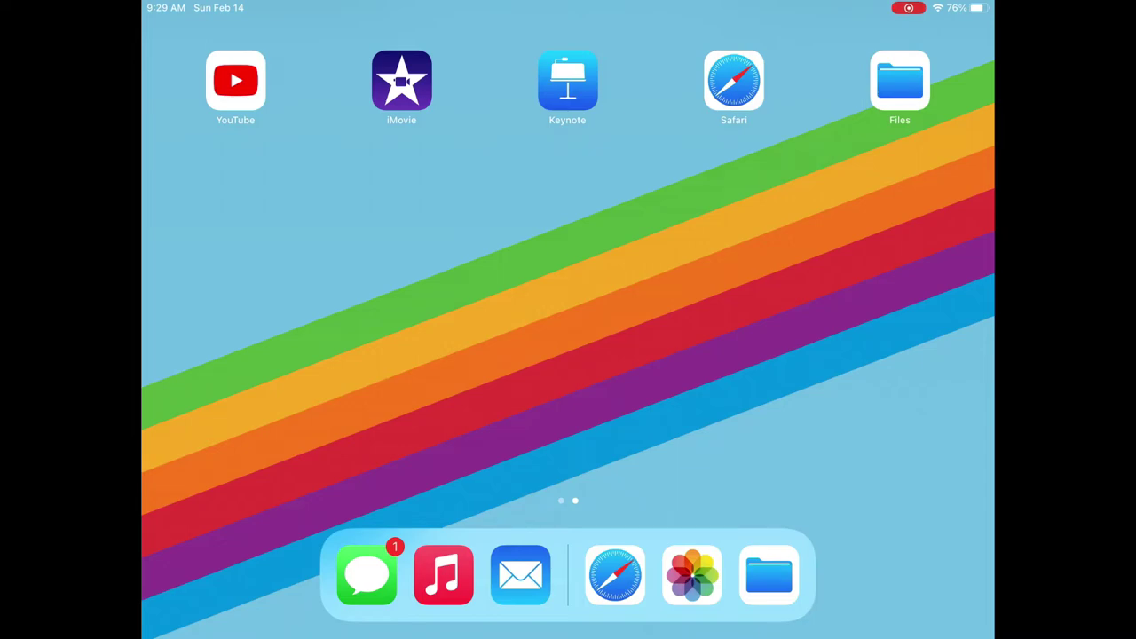
Bring up the thumbs-up image results, then open and dismiss the preview image's context menu
left_click(733, 80)
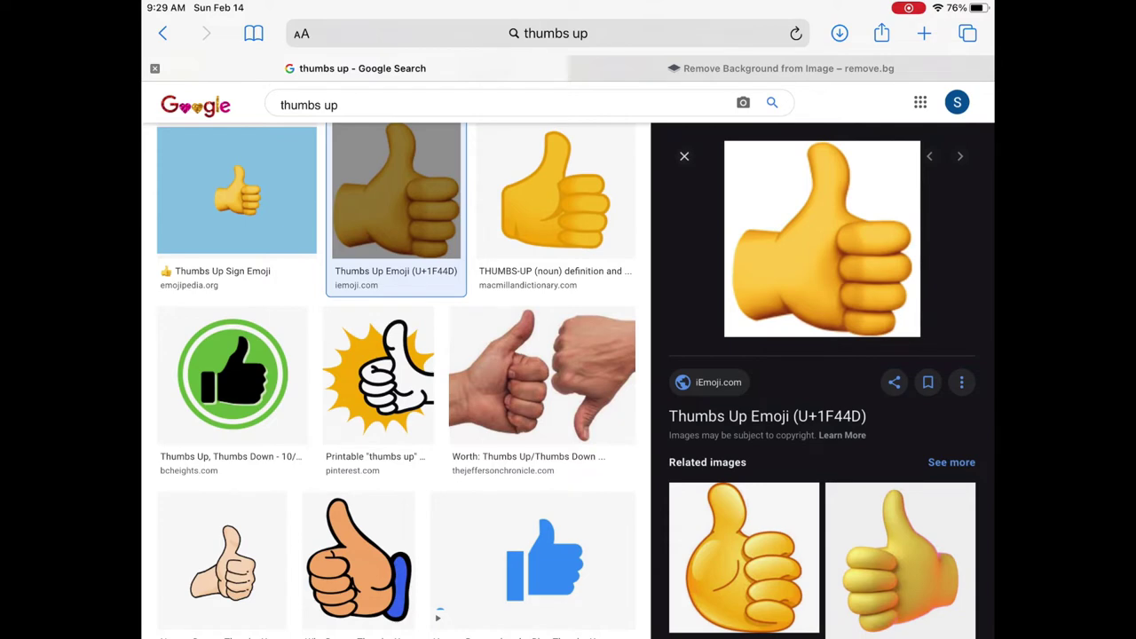
right_click(822, 237)
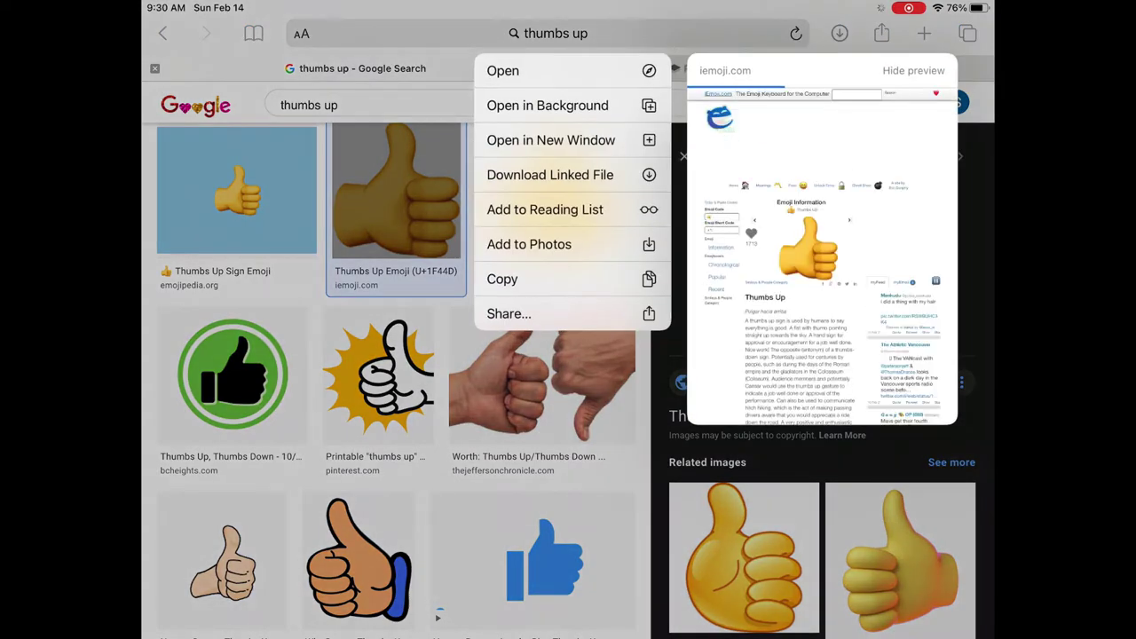
left_click(501, 279)
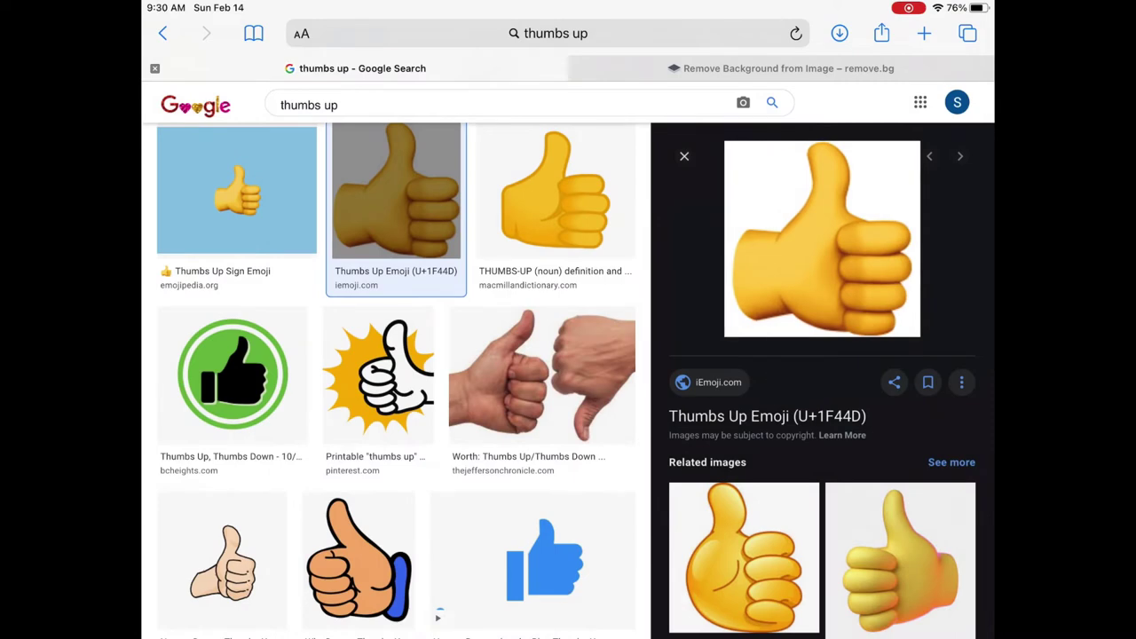
Upload the thumbs-up emoji photo to remove.bg and download the removebg-preview image
left_click(788, 69)
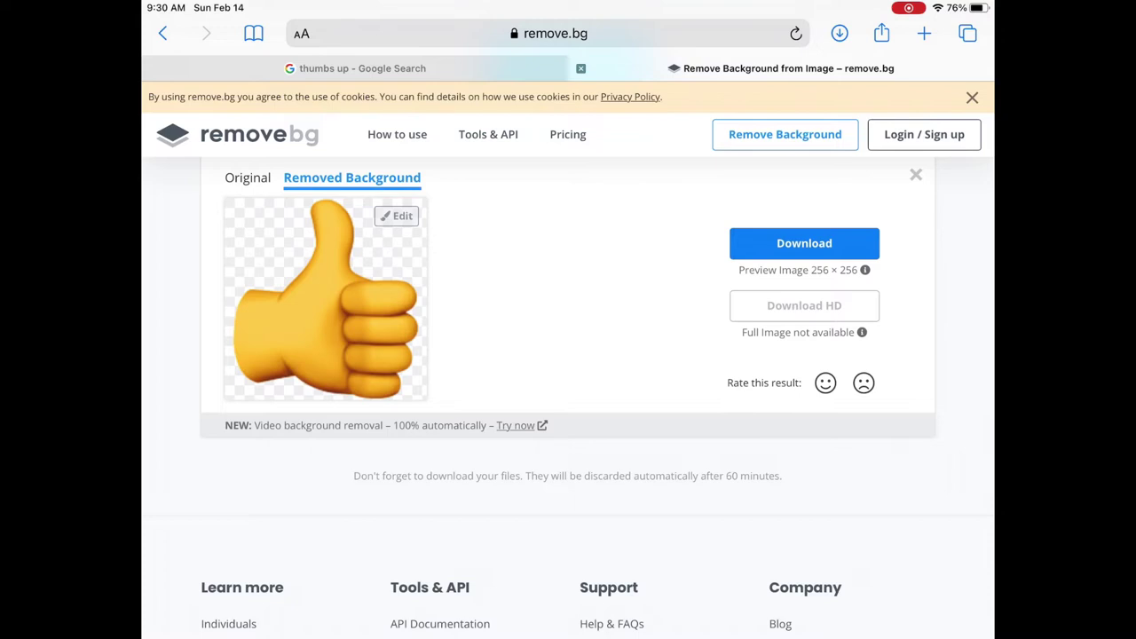
scroll(568, 355, "up", 3)
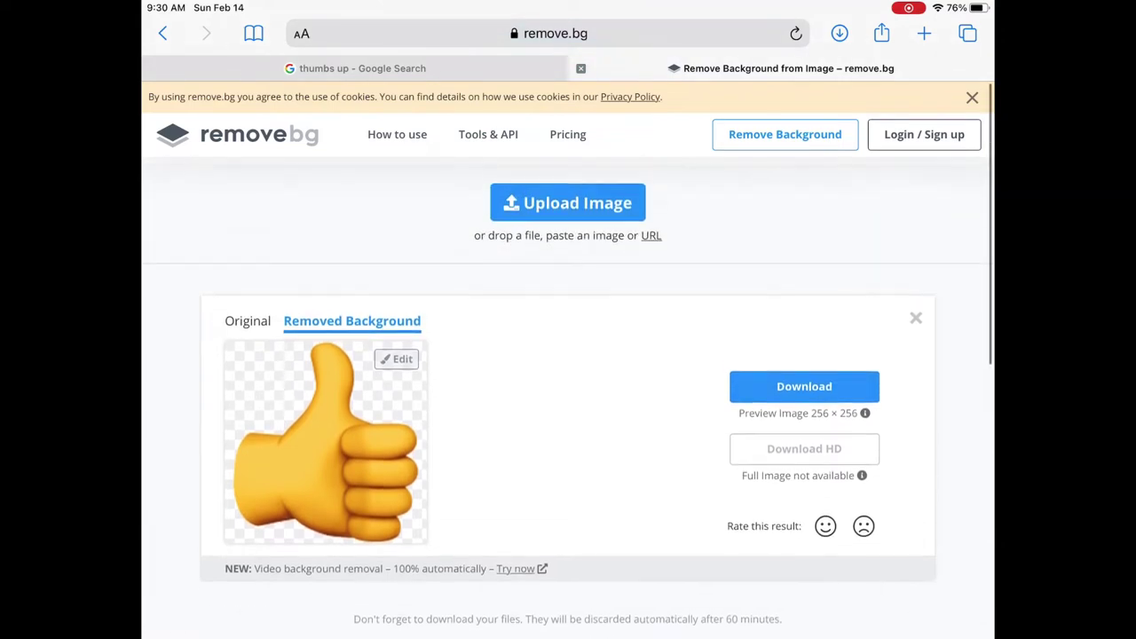
left_click(568, 195)
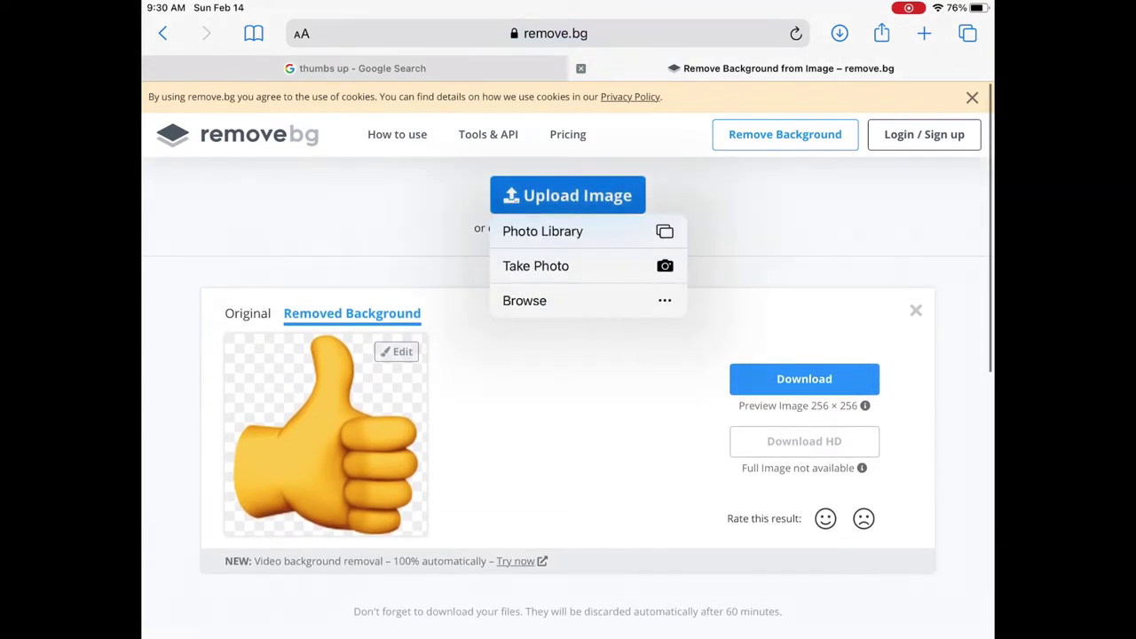
left_click(550, 230)
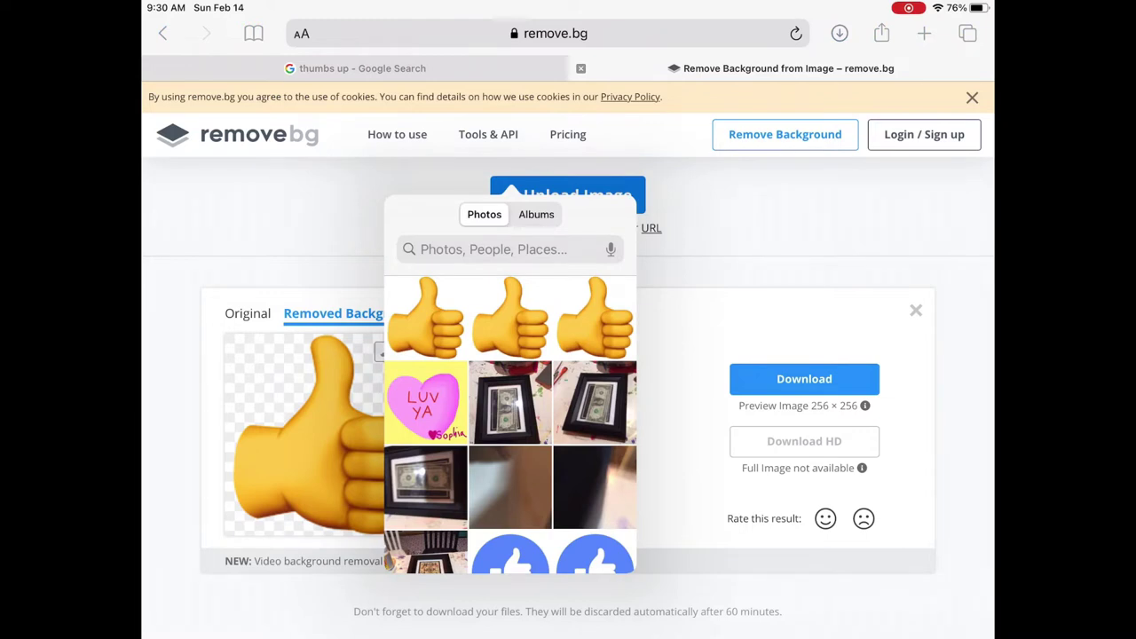
left_click(510, 317)
left_click(612, 214)
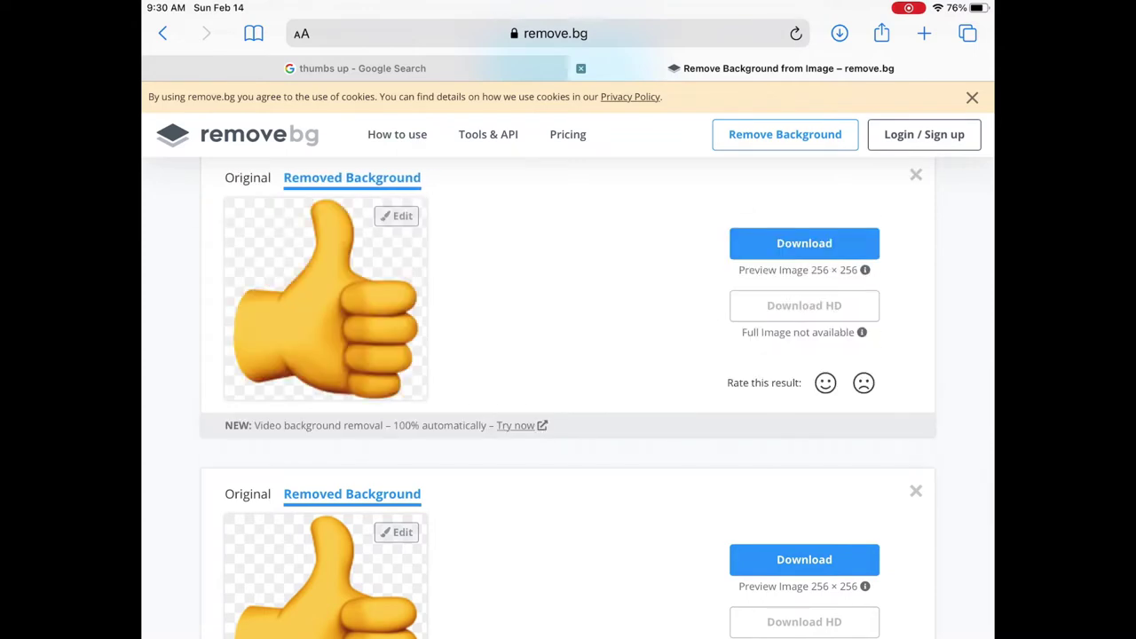
left_click(804, 244)
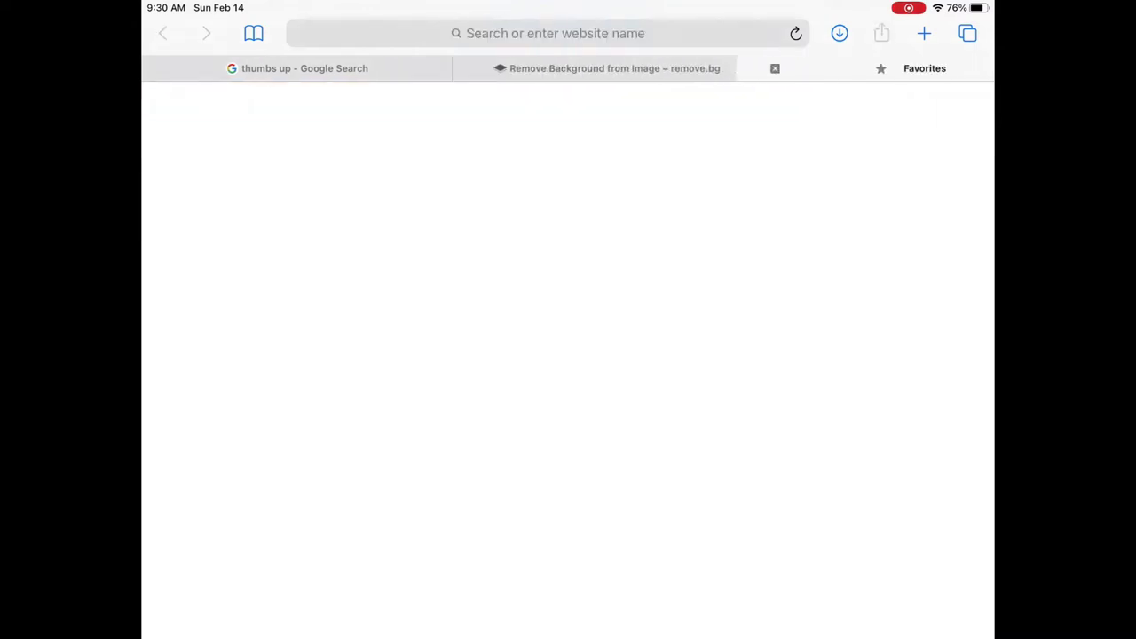
left_click(693, 401)
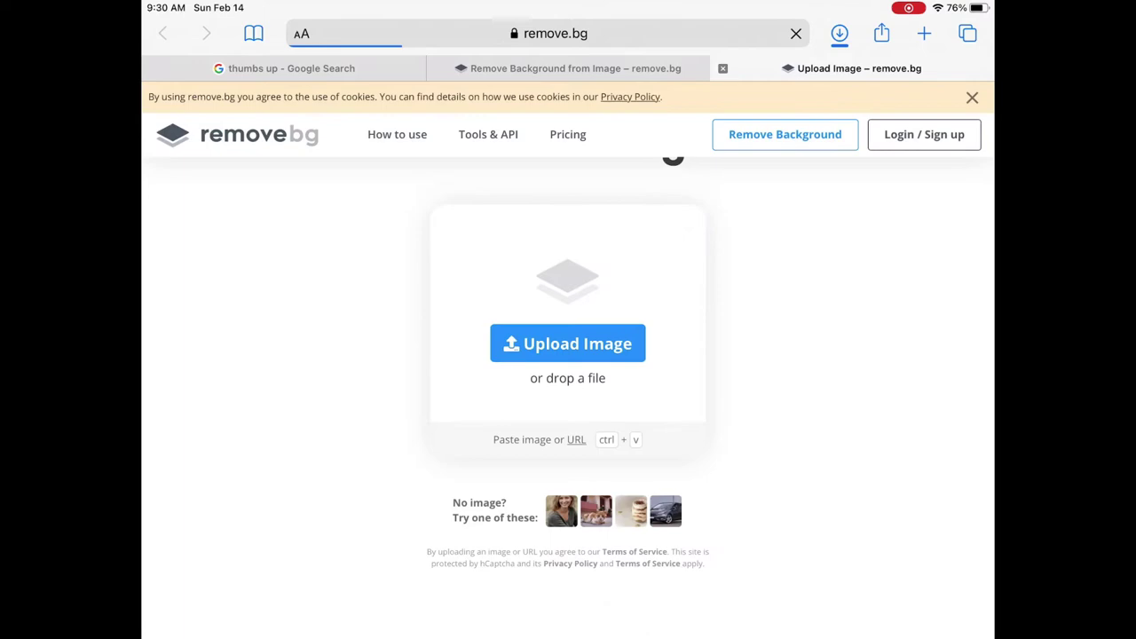
View the downloaded removebg-preview image and its share sheet in Files, then return Home
key("super")
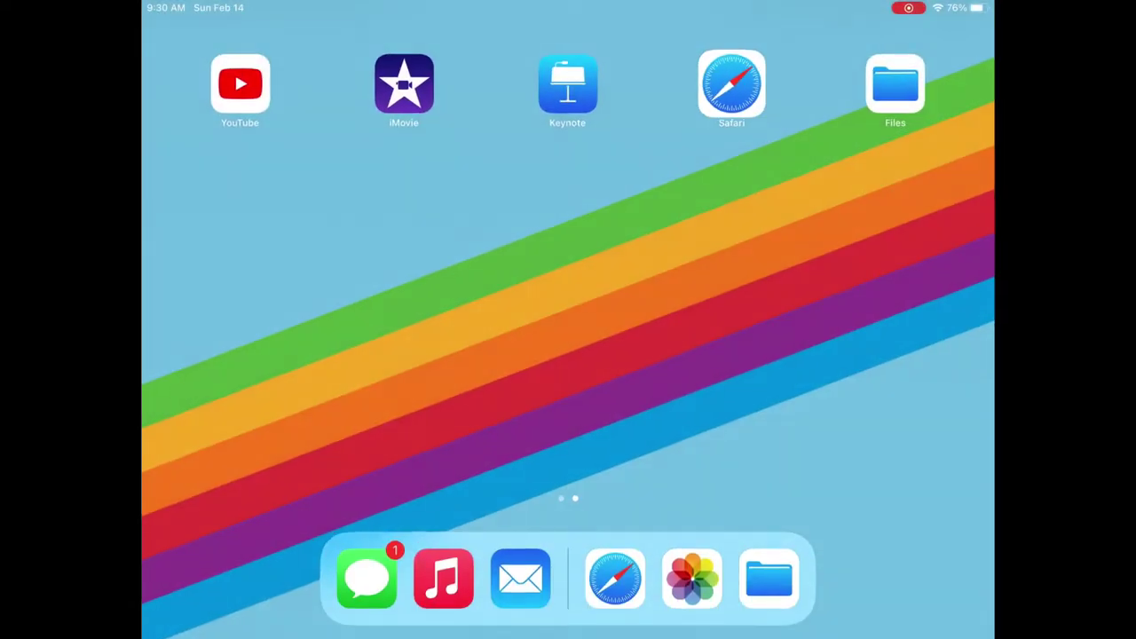
left_click(898, 82)
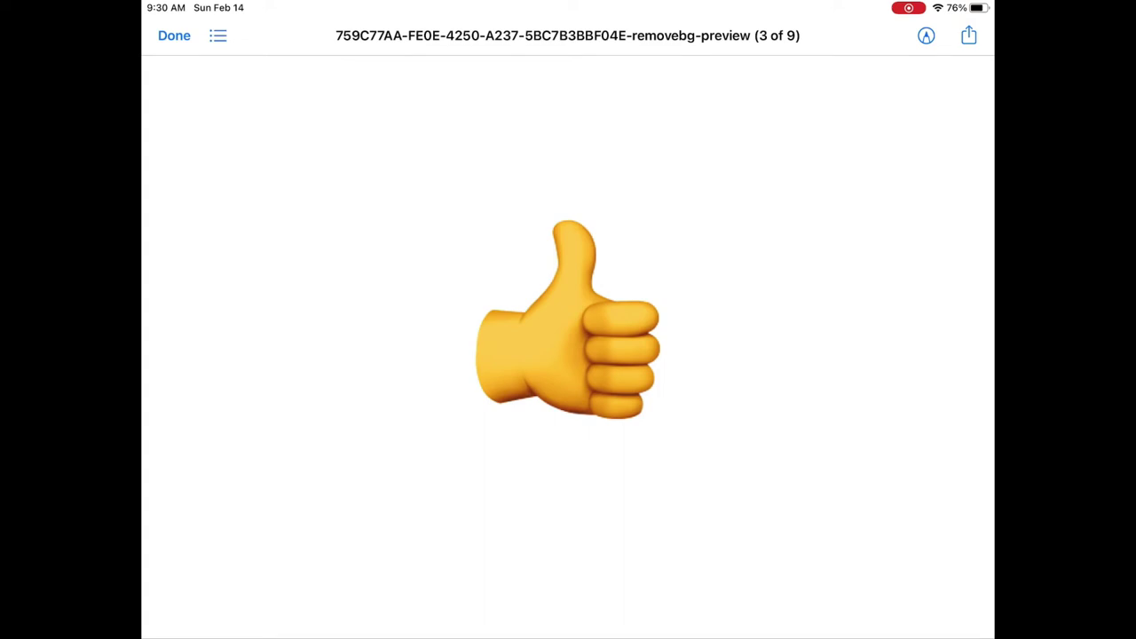
left_click(968, 36)
key("super+h")
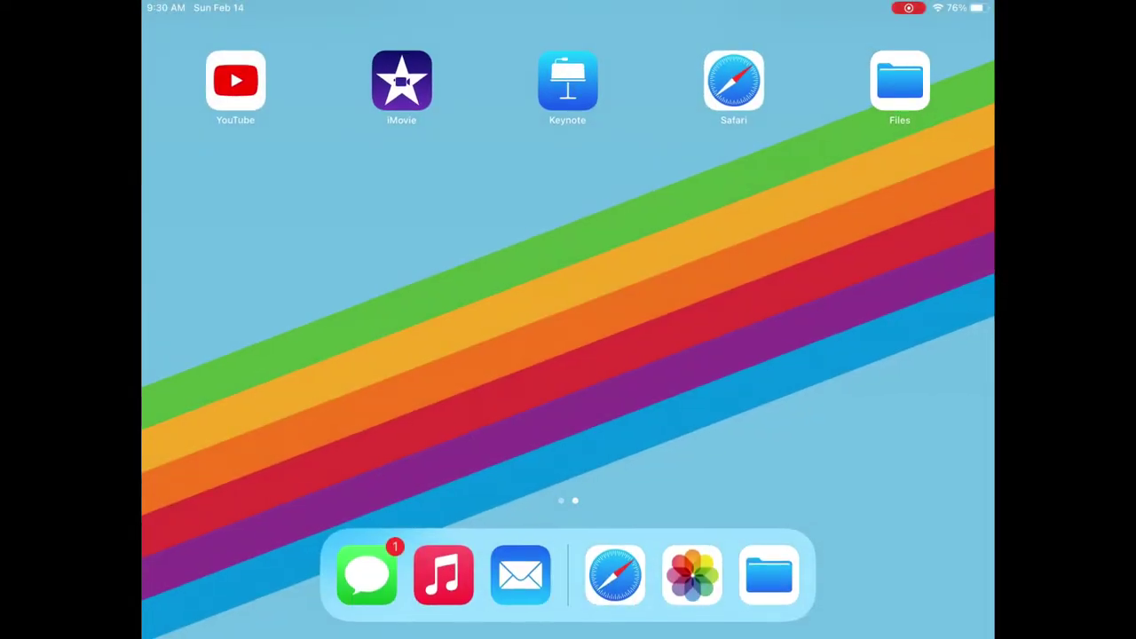
Create a new Keynote presentation using the Basic White theme
left_click(567, 81)
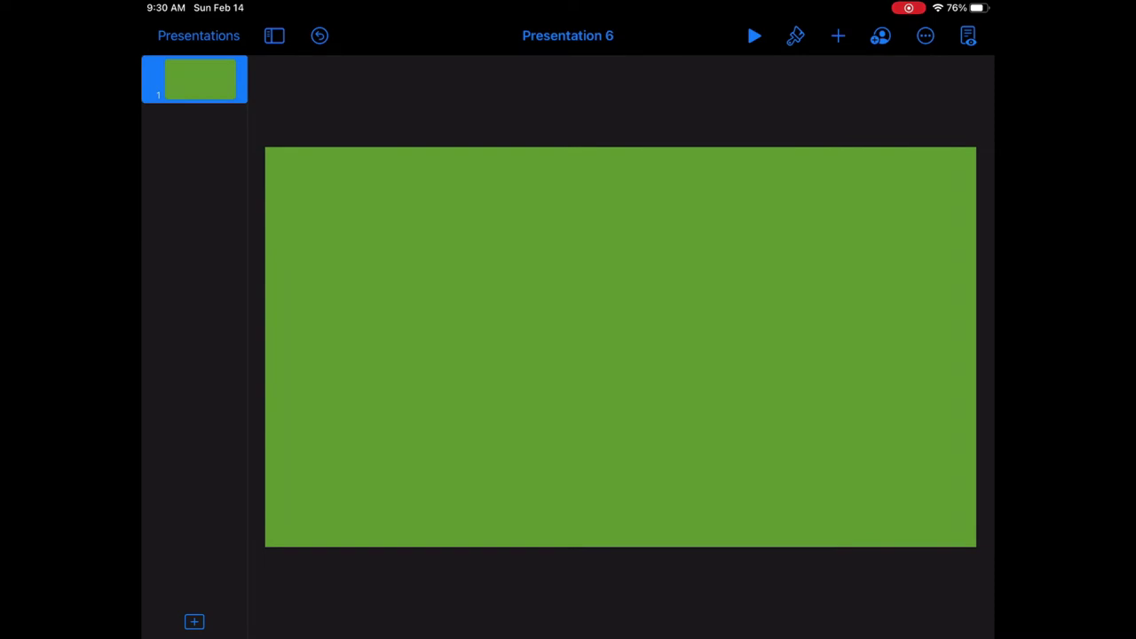
left_click(198, 35)
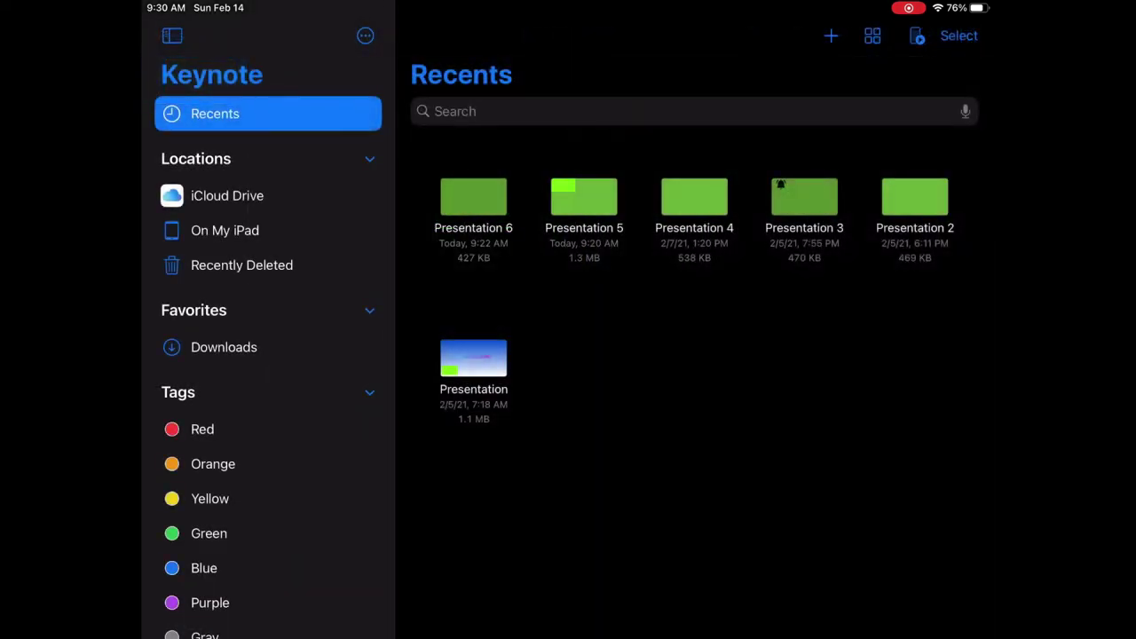
left_click(830, 35)
left_click(567, 316)
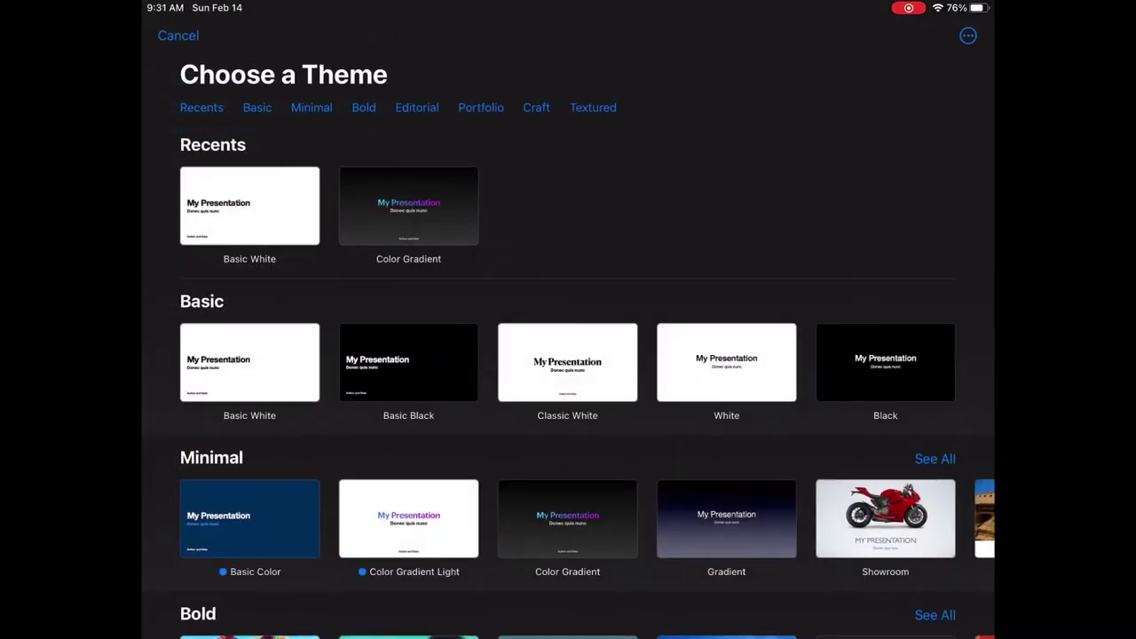
left_click(249, 205)
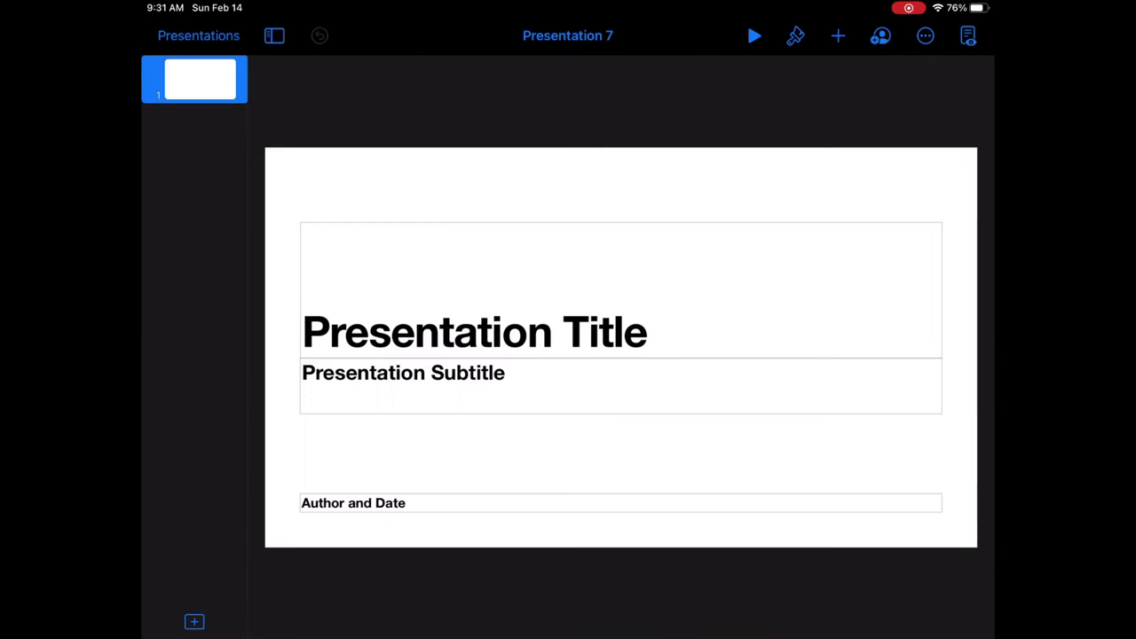
Delete the title, subtitle and author-and-date placeholders from the first slide
left_click(473, 331)
left_click(572, 195)
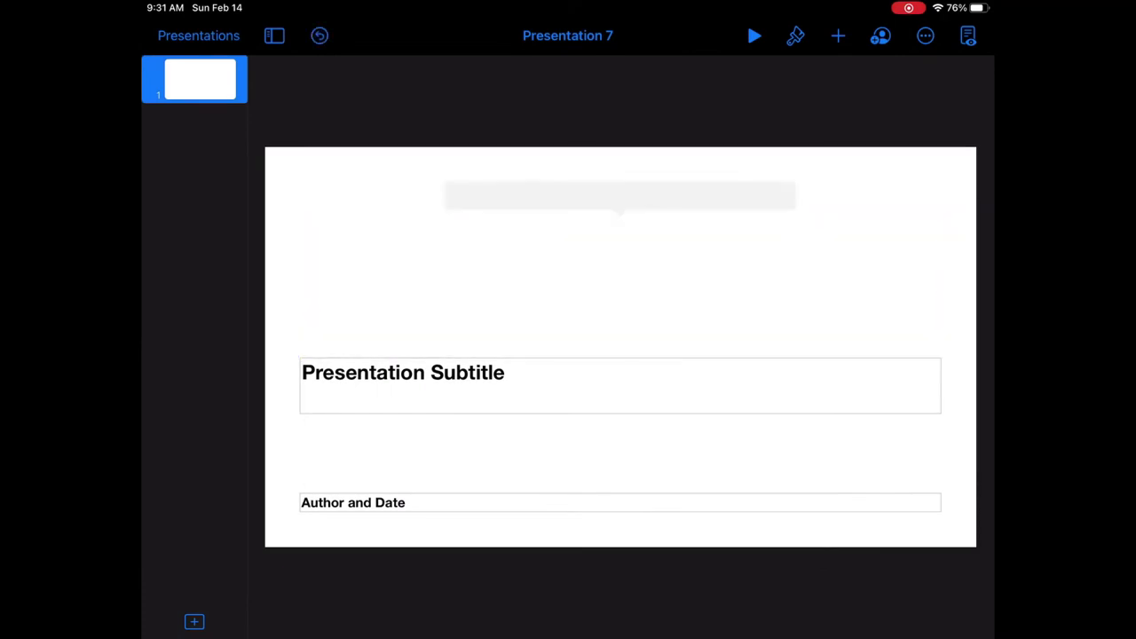
left_click(572, 331)
left_click(352, 502)
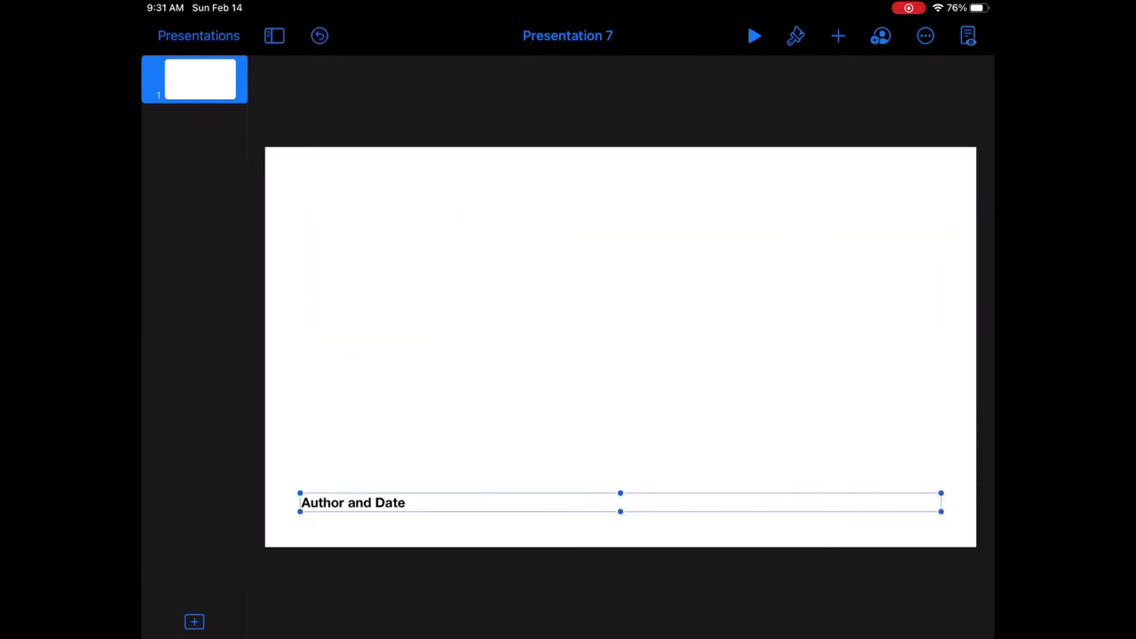
left_click(572, 466)
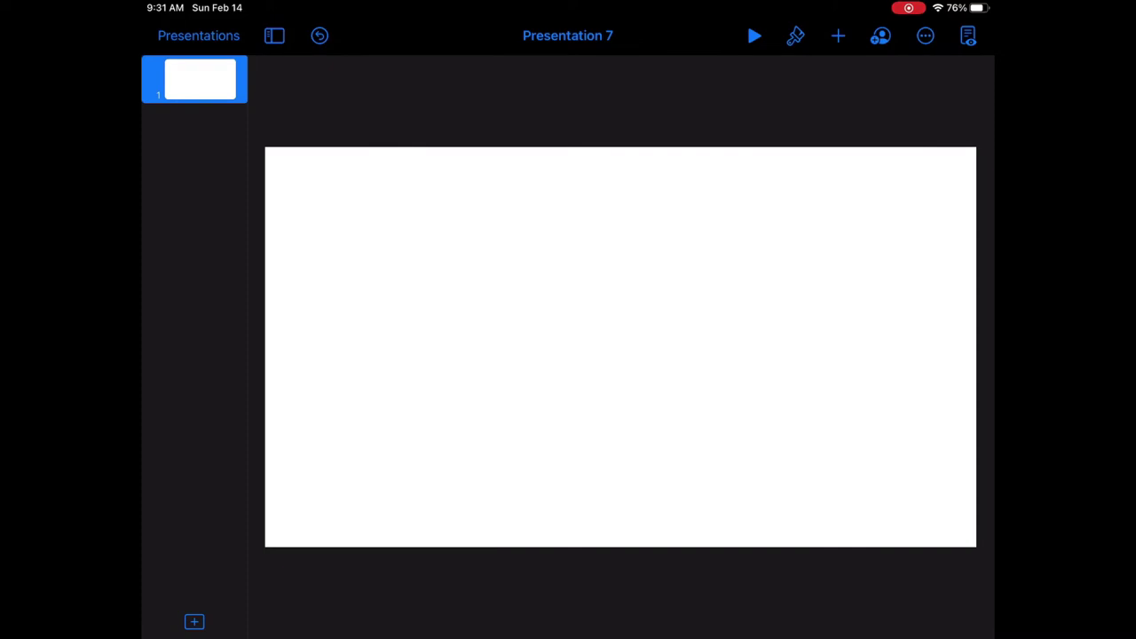
Change the slide background from white to a solid blue colour
left_click(795, 35)
left_click(849, 173)
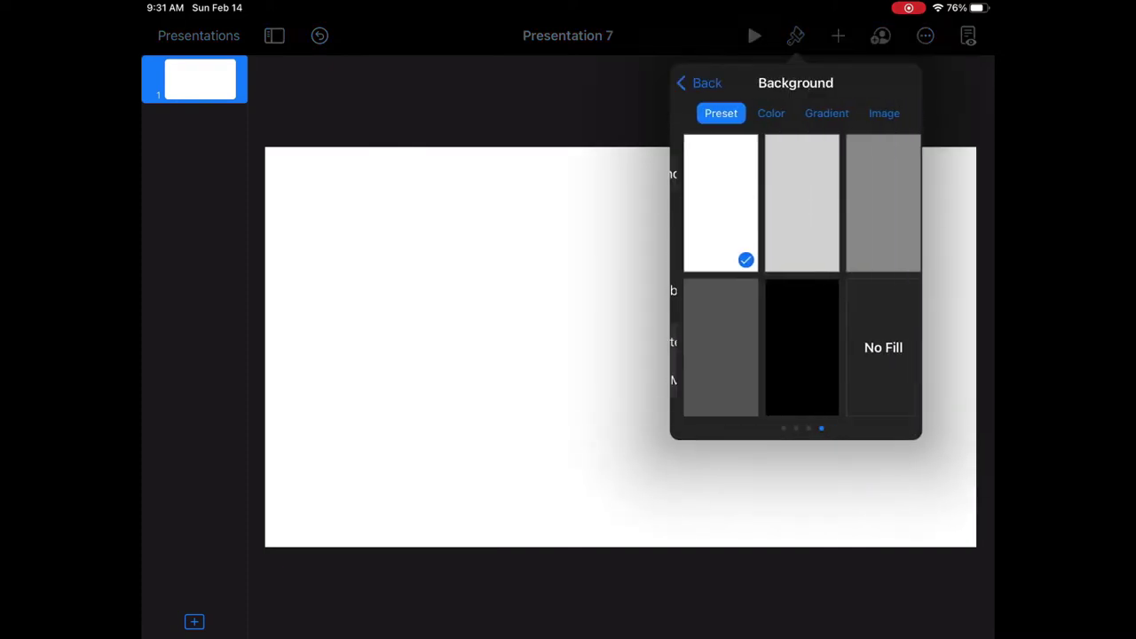
left_click(764, 112)
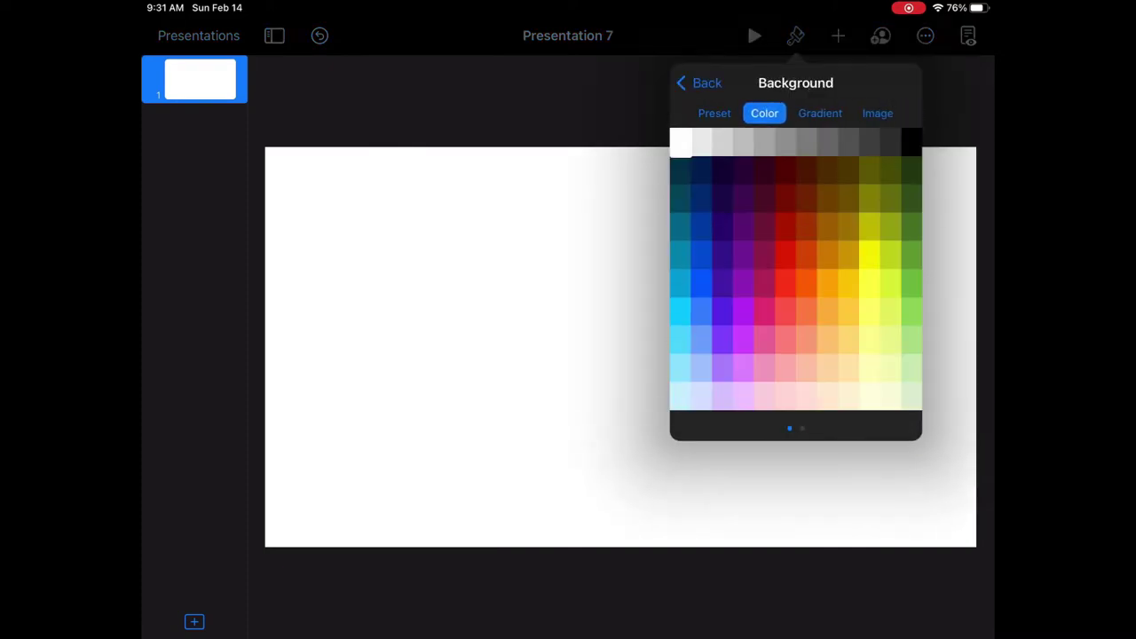
left_click(911, 283)
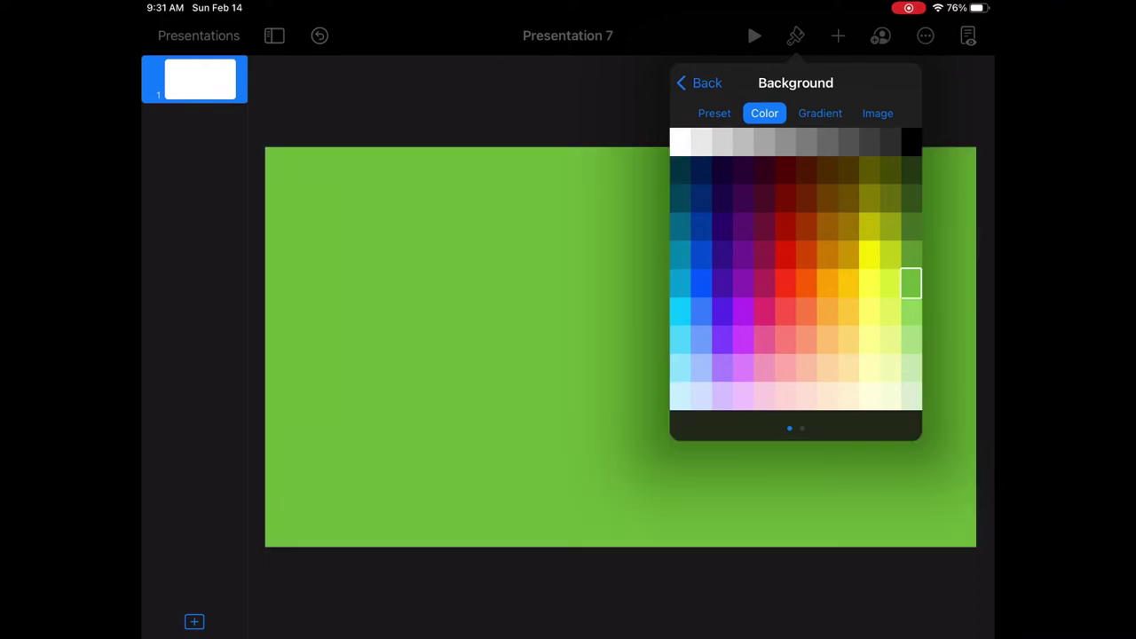
left_click(701, 283)
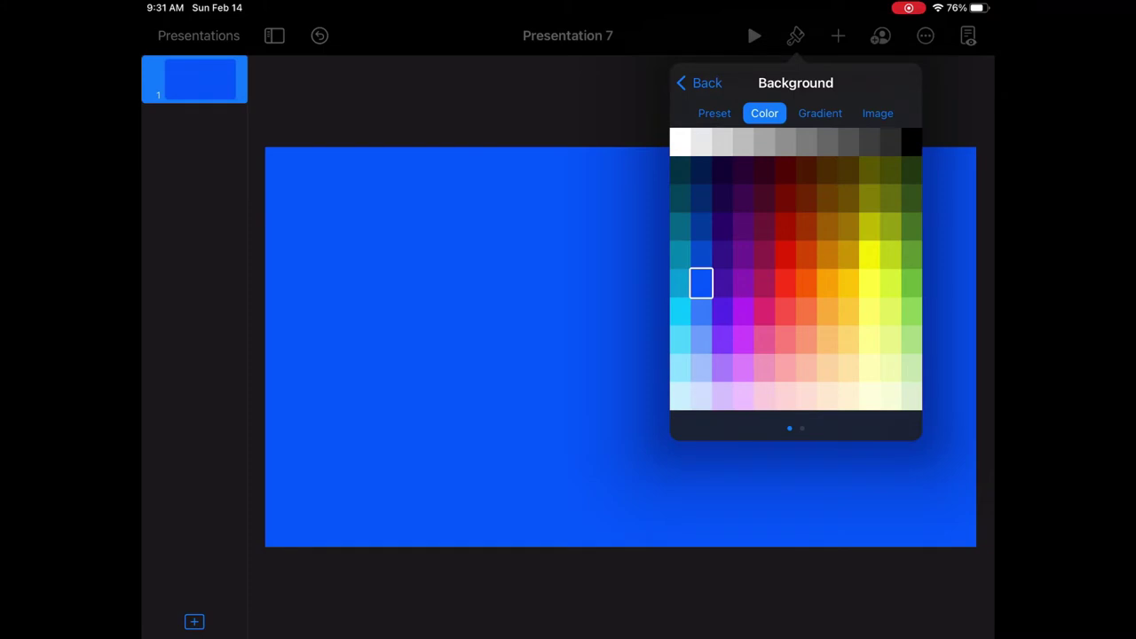
left_click(531, 472)
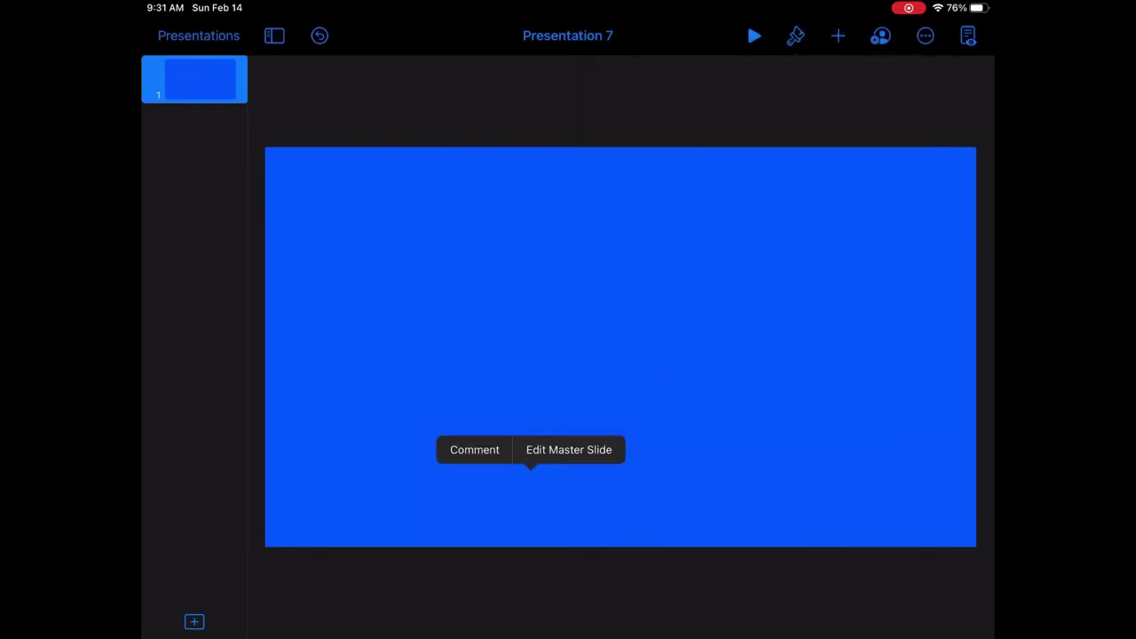
Insert the transparent thumbs-up image from the photo library and drag it to the top-left corner
left_click(837, 36)
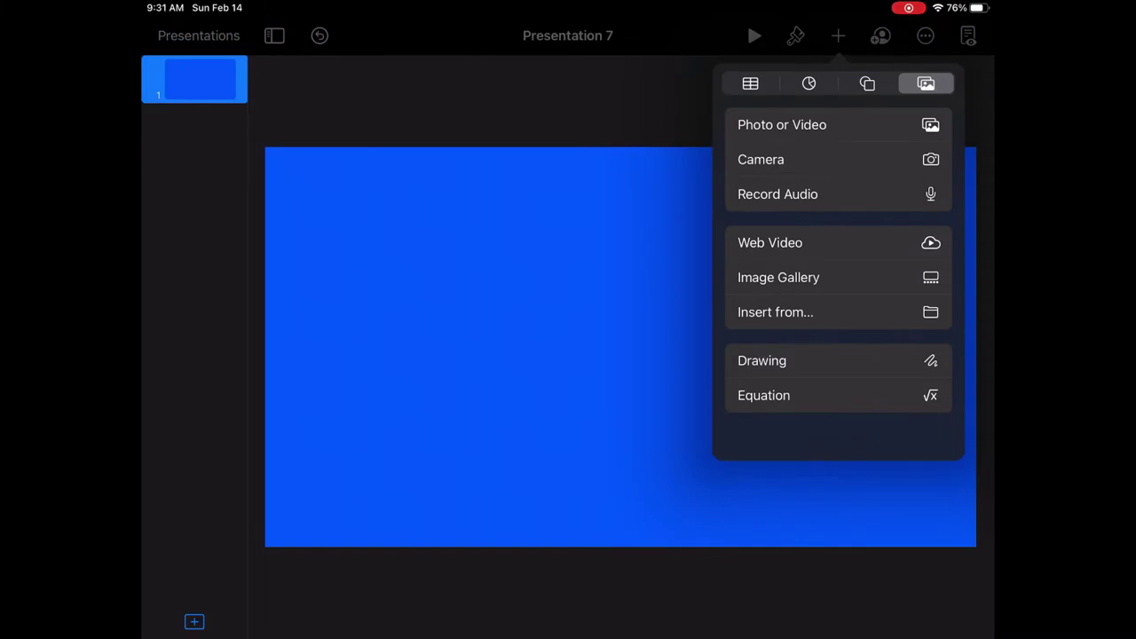
left_click(781, 124)
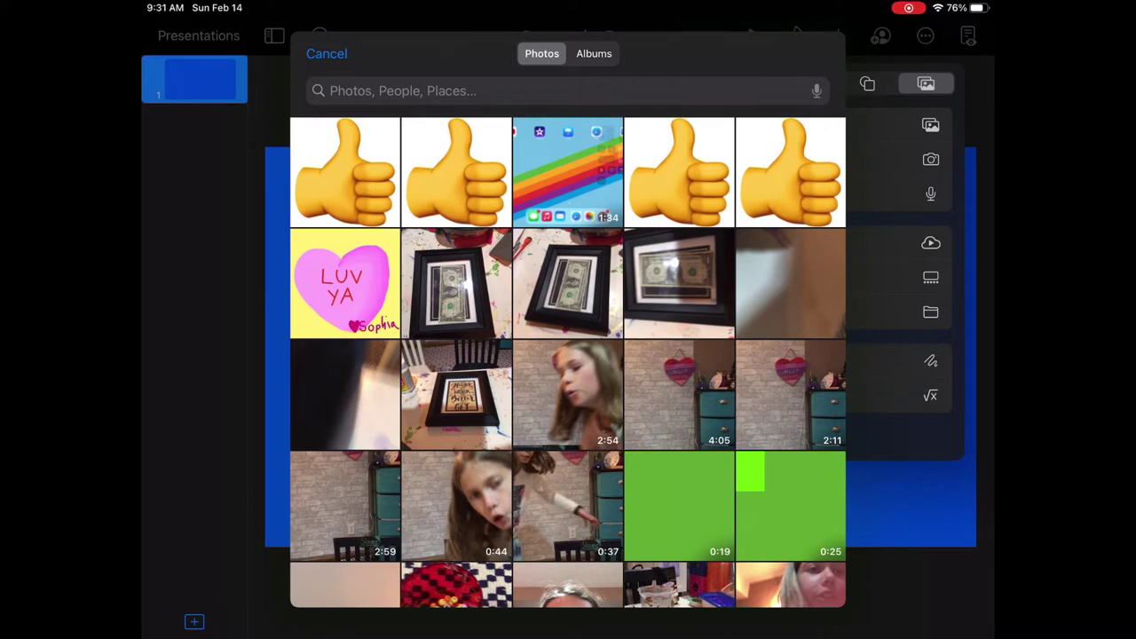
left_click(327, 54)
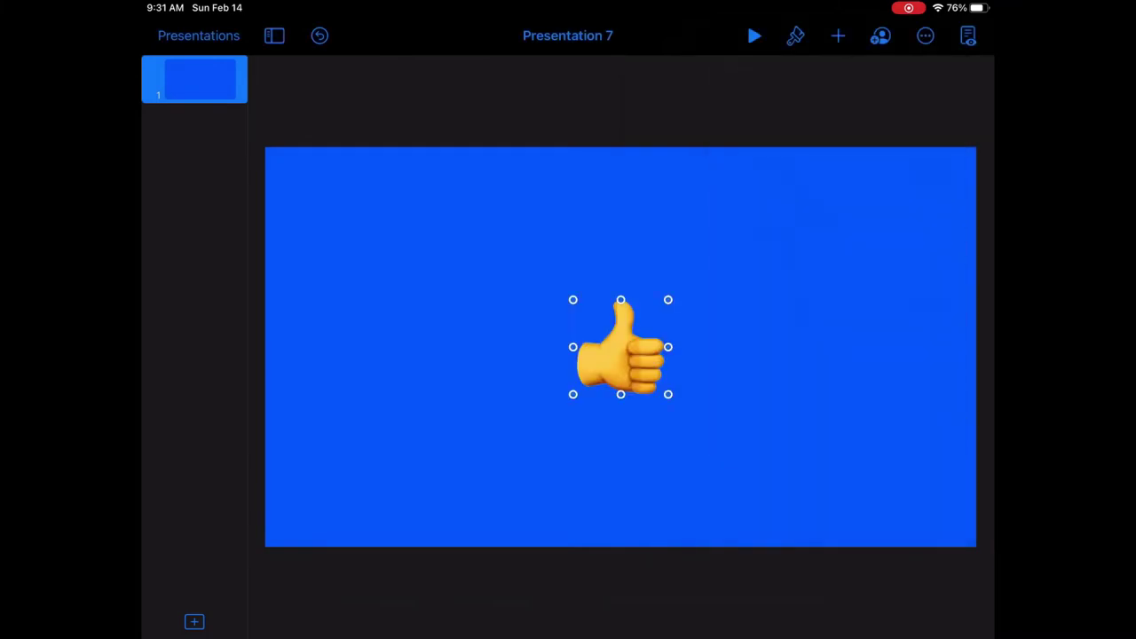
mouse_move(620, 347)
left_mouse_down()
mouse_move(426, 266)
mouse_move(322, 203)
mouse_move(315, 99)
left_mouse_up()
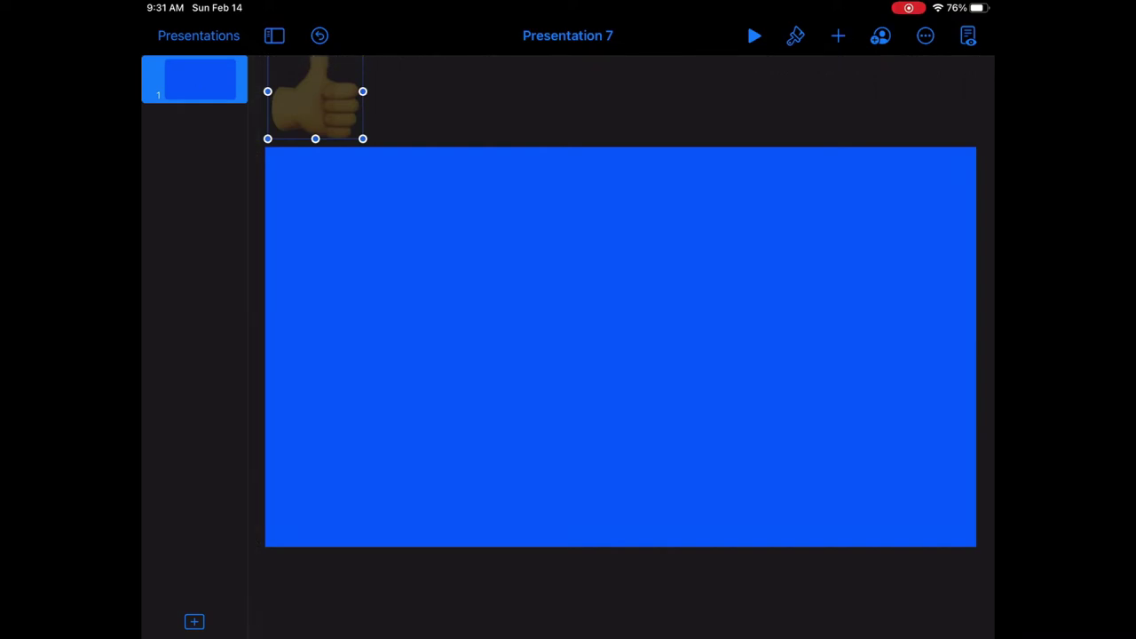
Give the thumbs-up a Motion Path action curving from above the slide to its lower left
left_click(315, 98)
left_click(483, 165)
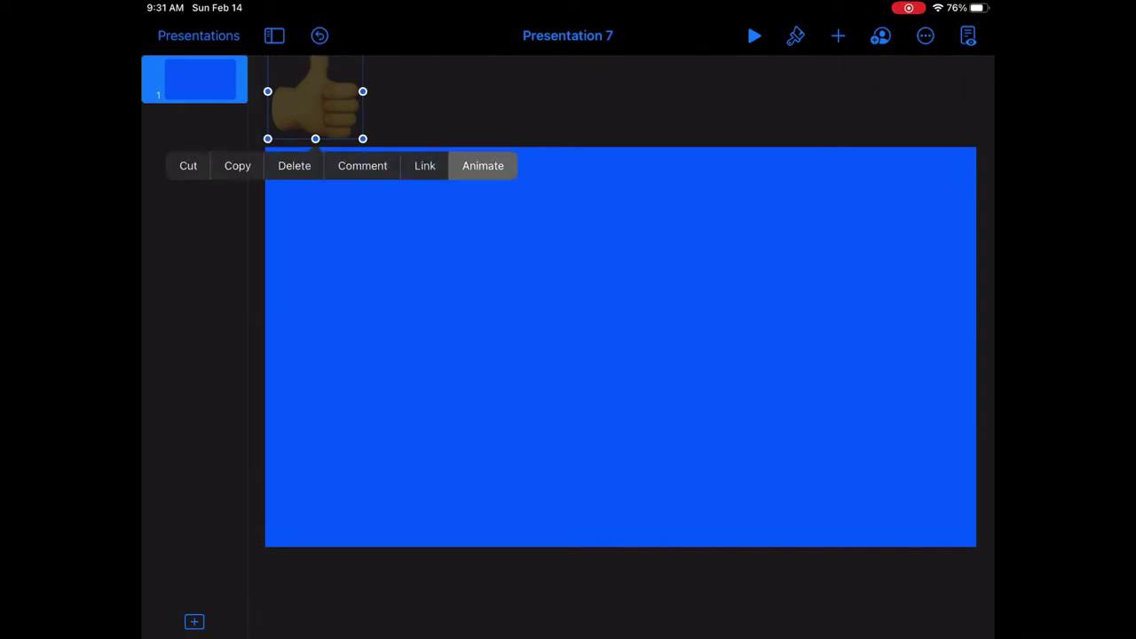
left_click(567, 582)
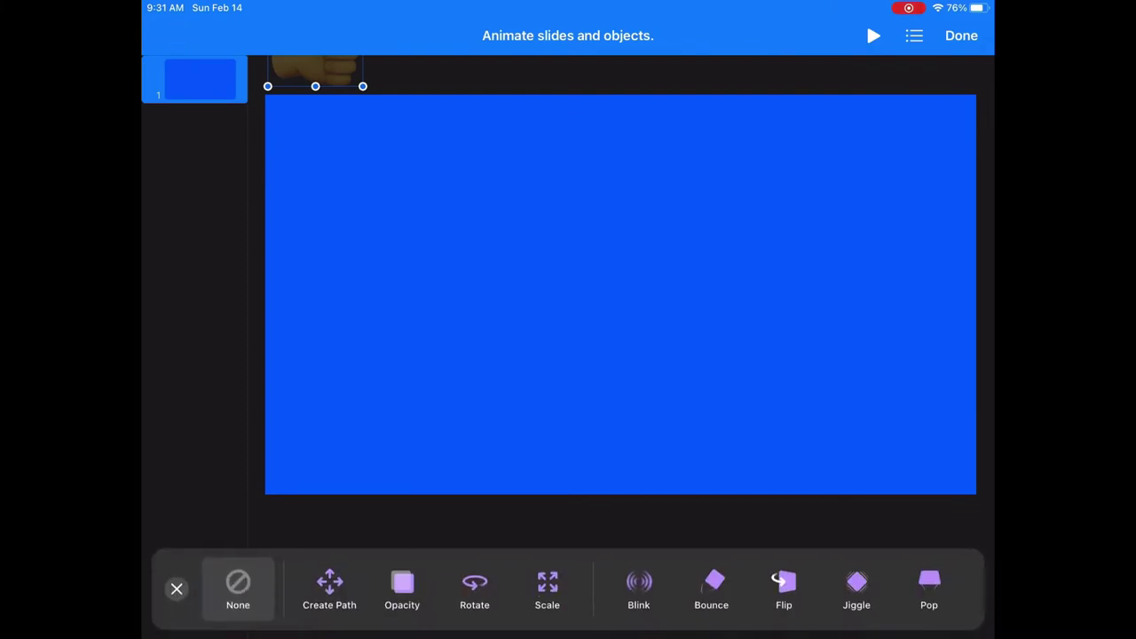
left_click(329, 586)
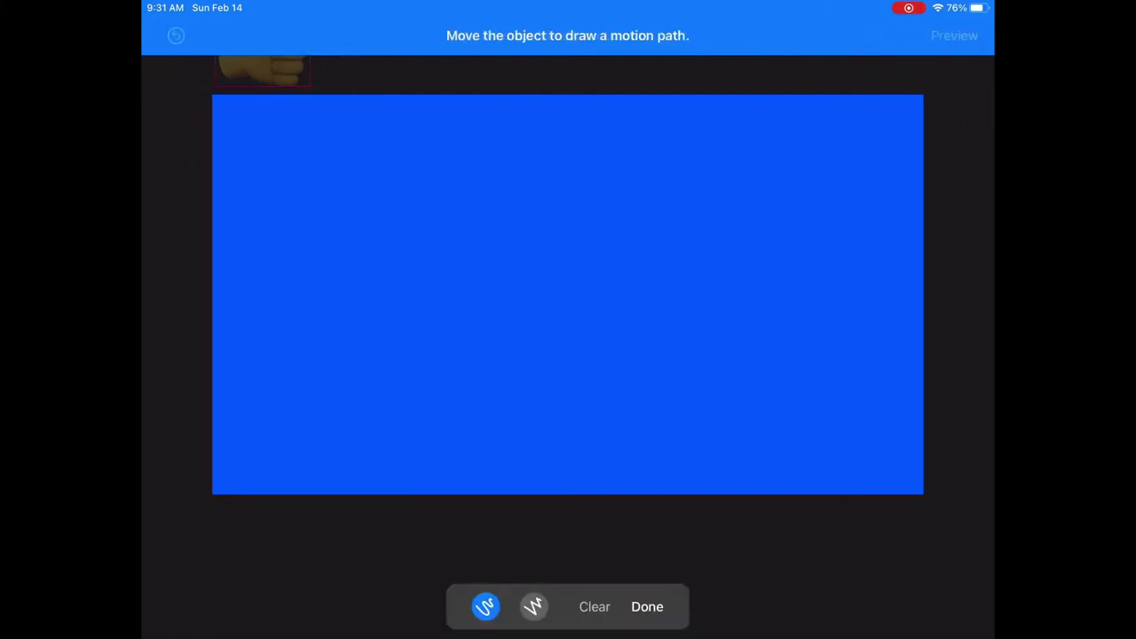
mouse_move(263, 71)
left_mouse_down()
mouse_move(329, 336)
mouse_move(315, 435)
left_mouse_up()
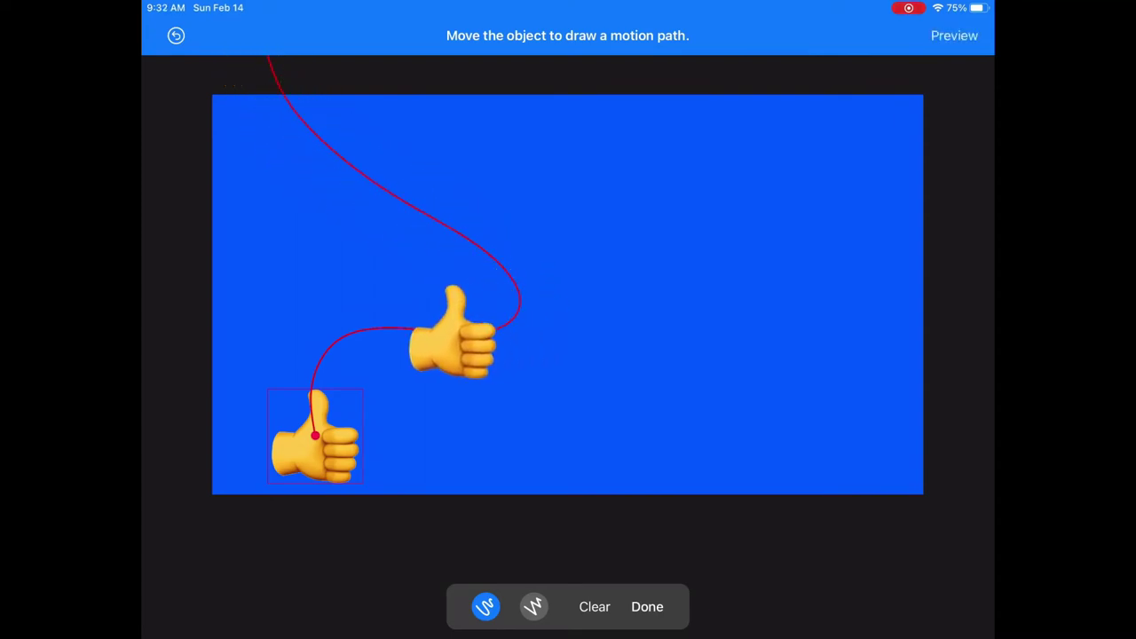
left_click(647, 606)
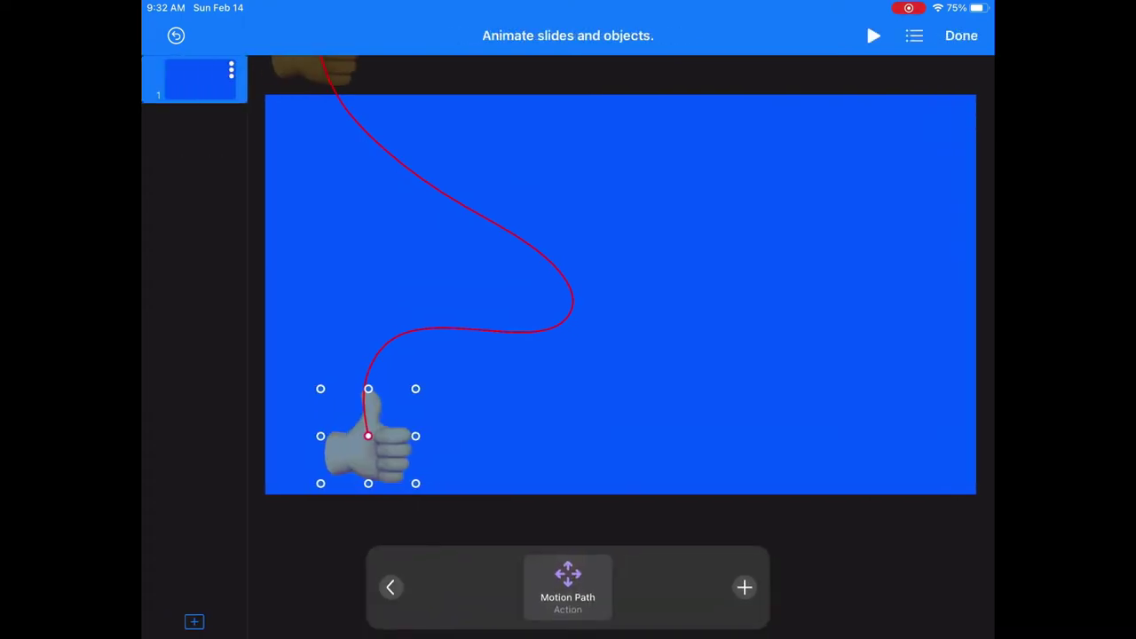
Export Presentation 7 as a 1080p, 30 FPS movie and save the video
left_click(961, 35)
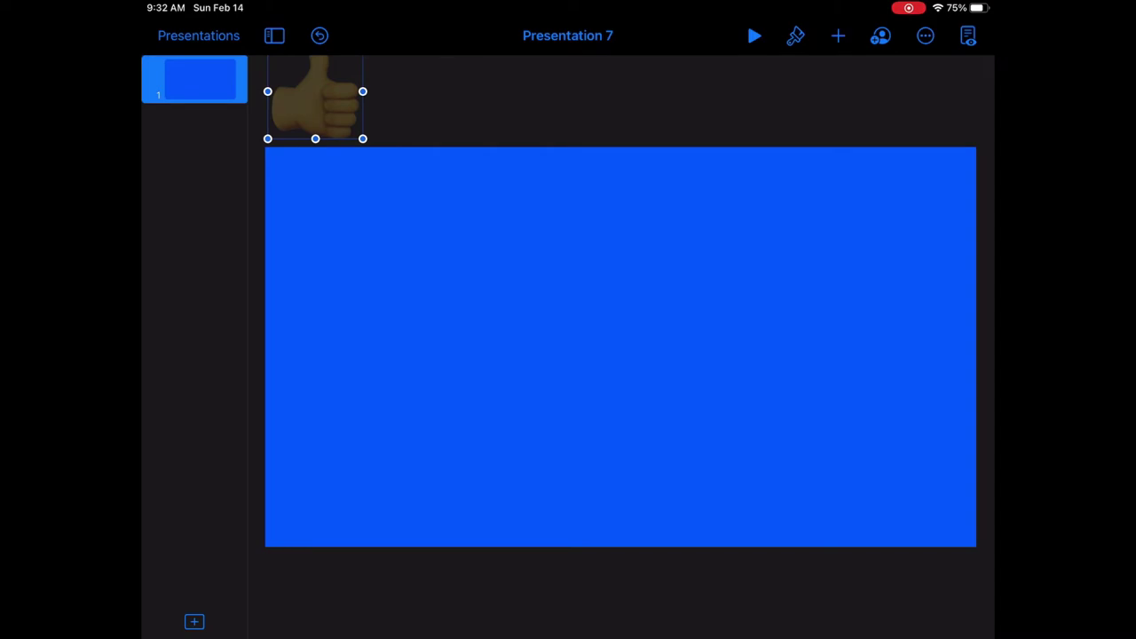
left_click(925, 35)
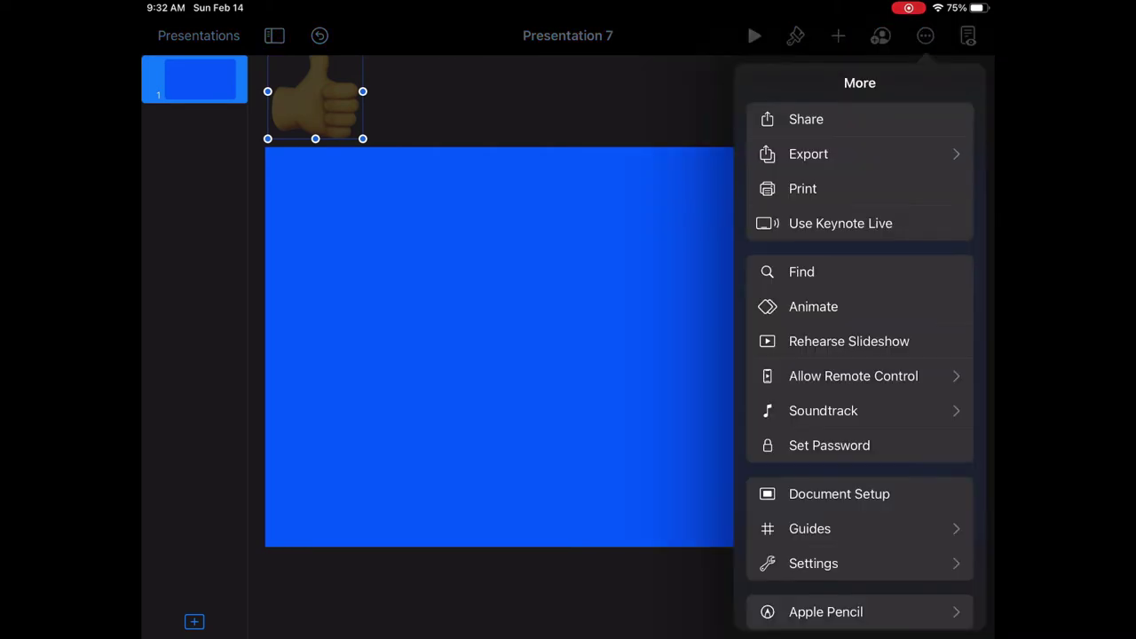
left_click(808, 153)
left_click(764, 188)
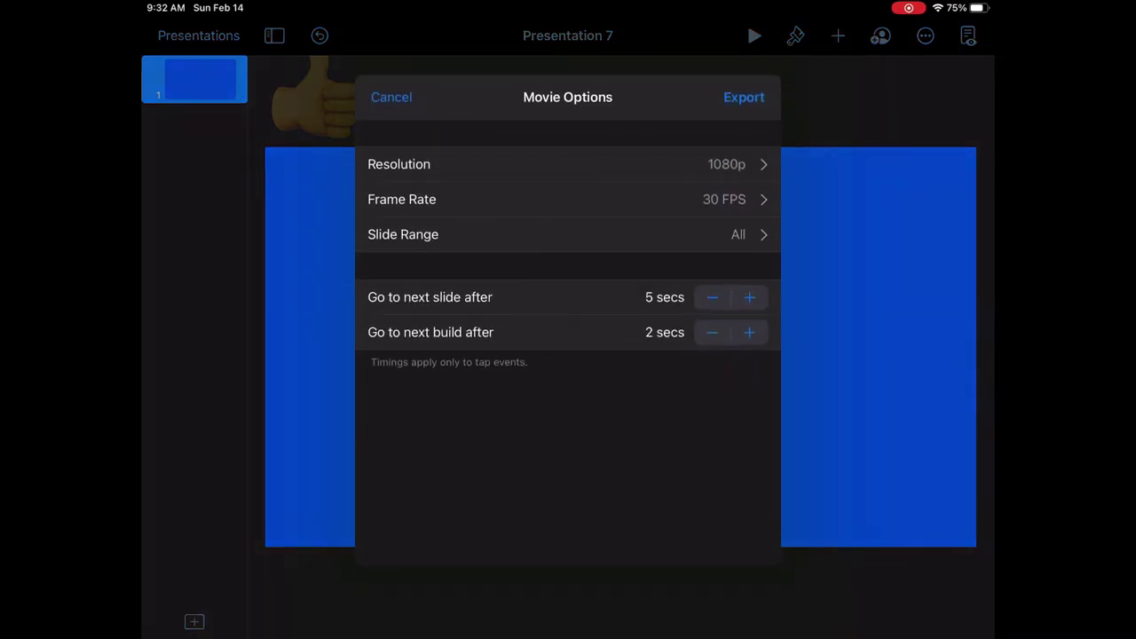
left_click(743, 97)
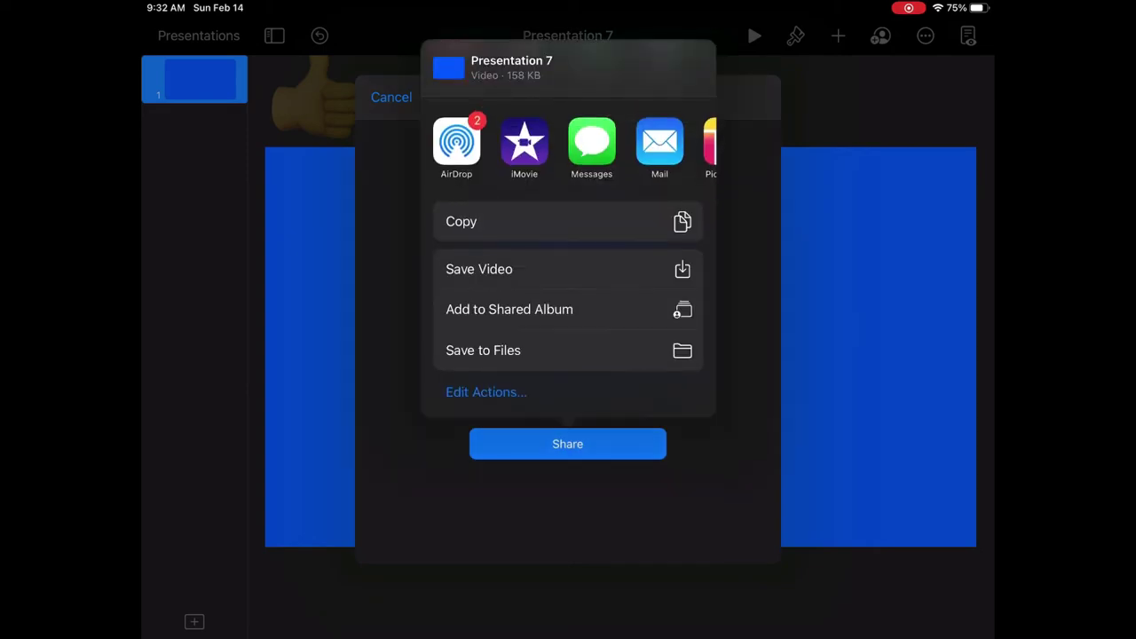
left_click(479, 268)
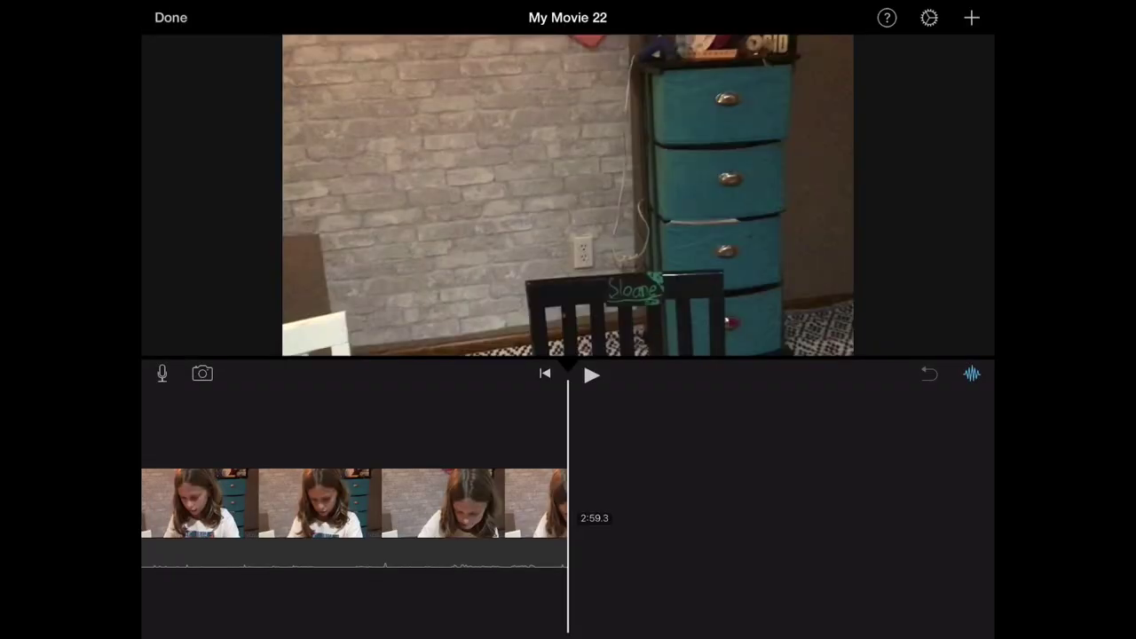
Close My Movie 22 and start a new iMovie Movie project
left_click(170, 17)
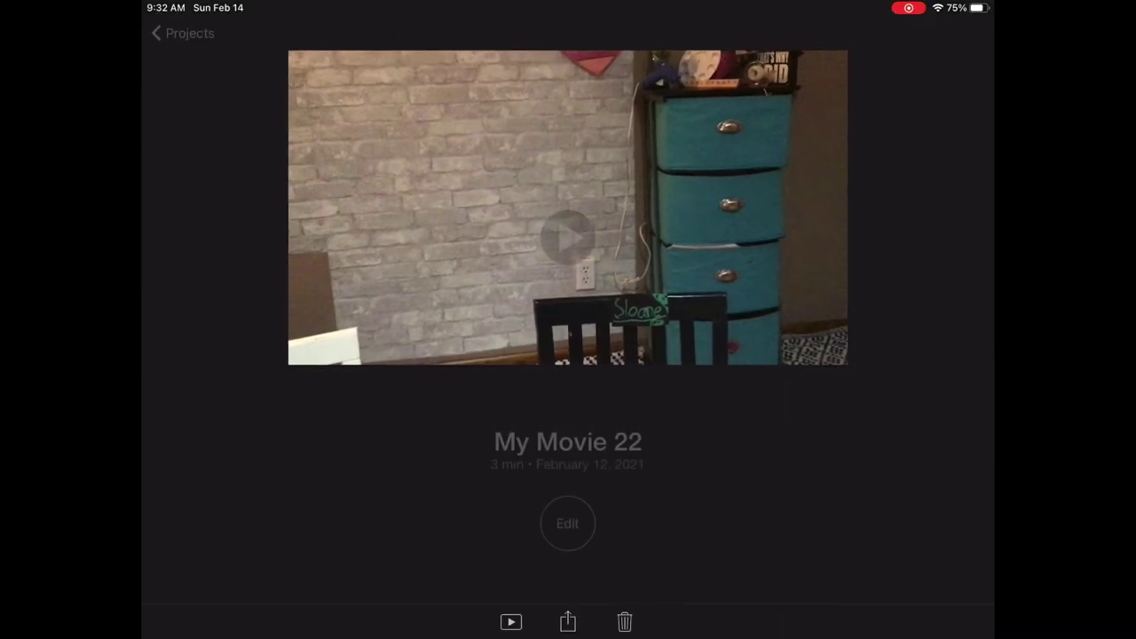
left_click(181, 33)
left_click(257, 155)
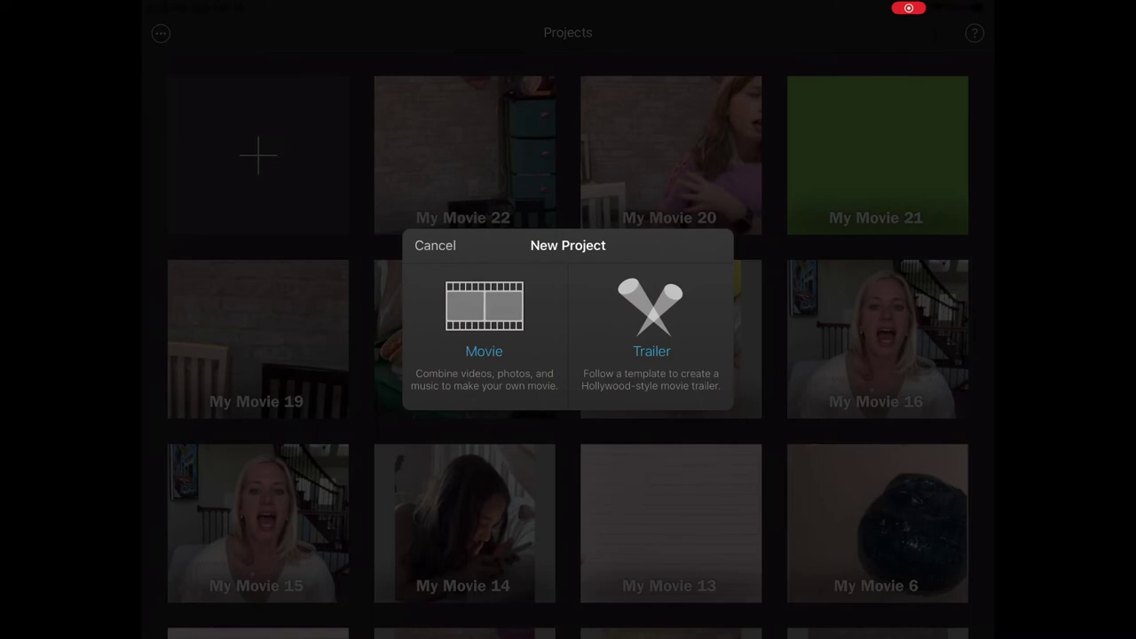
left_click(483, 319)
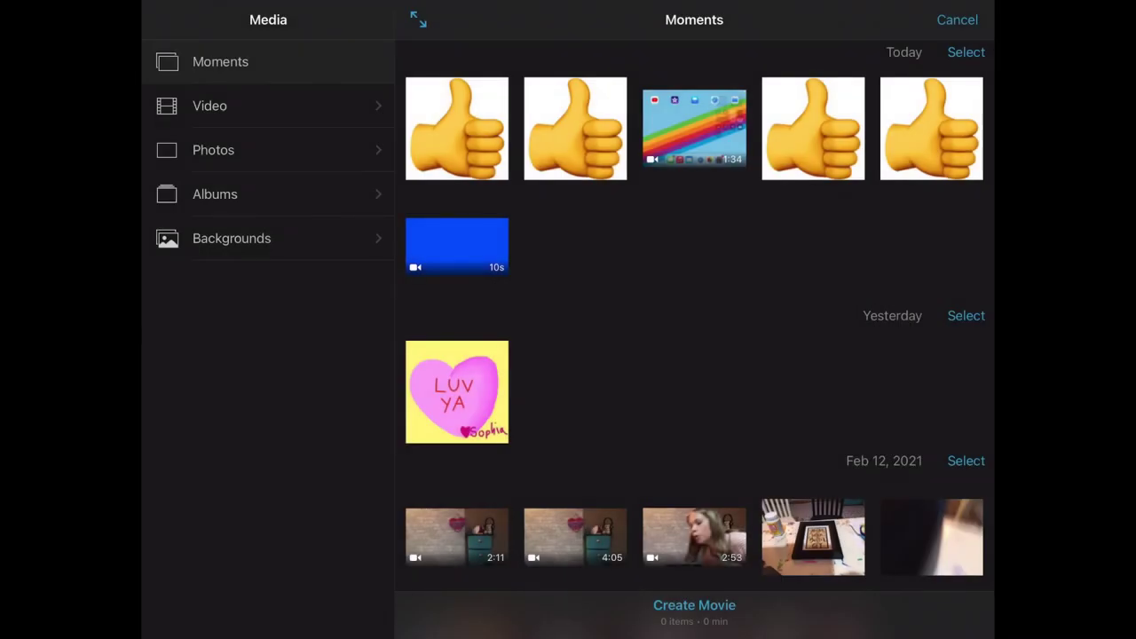
Select the 7:37 clip of the girl in the pink shirt and create My Movie 23
scroll(694, 337, "down", 5)
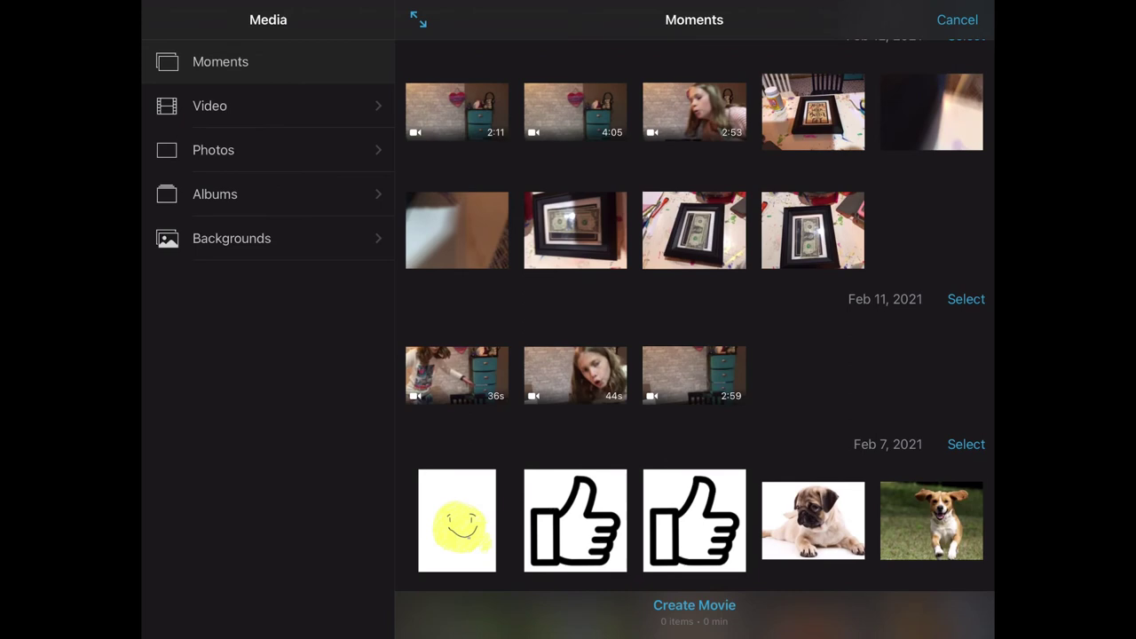
scroll(694, 337, "down", 4)
scroll(694, 337, "down", 2)
scroll(693, 337, "down", 4)
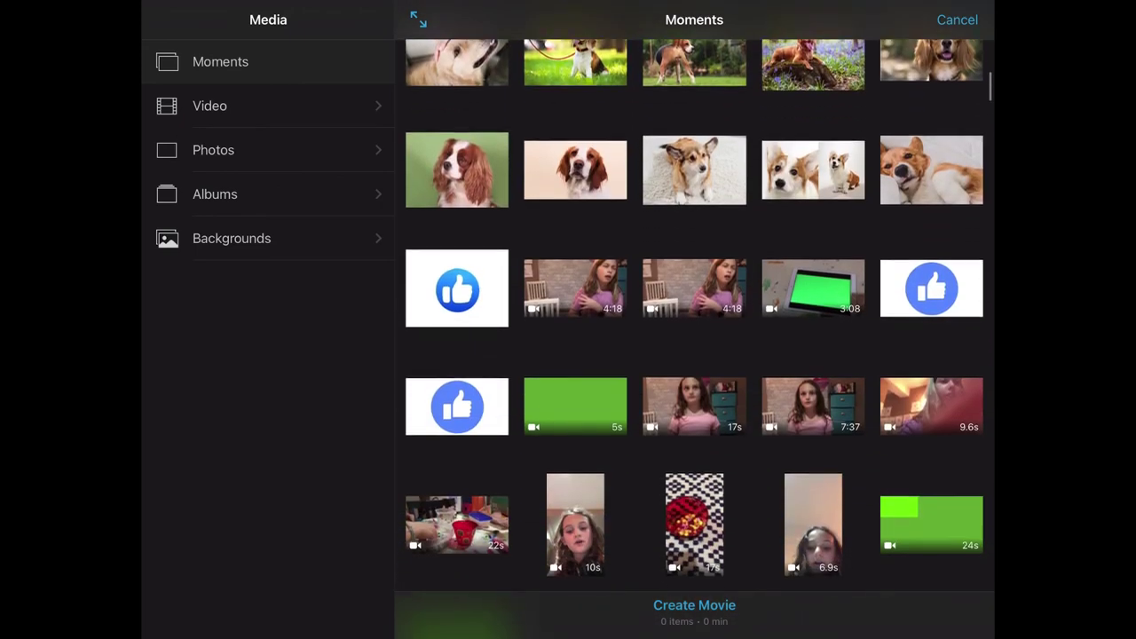
scroll(694, 320, "down", 2)
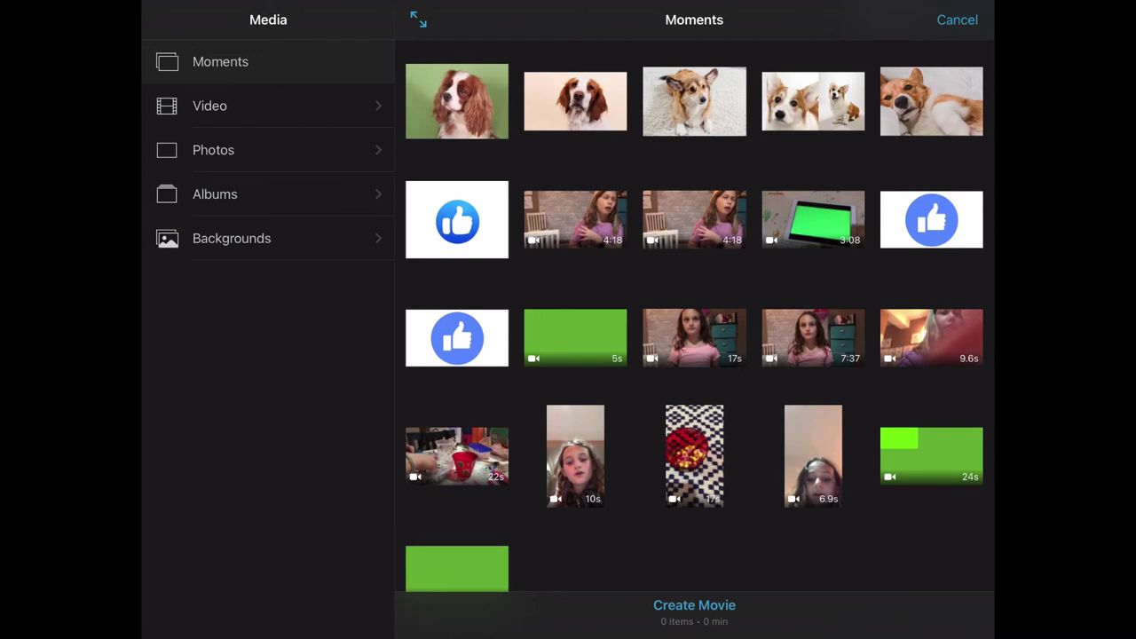
left_click(813, 338)
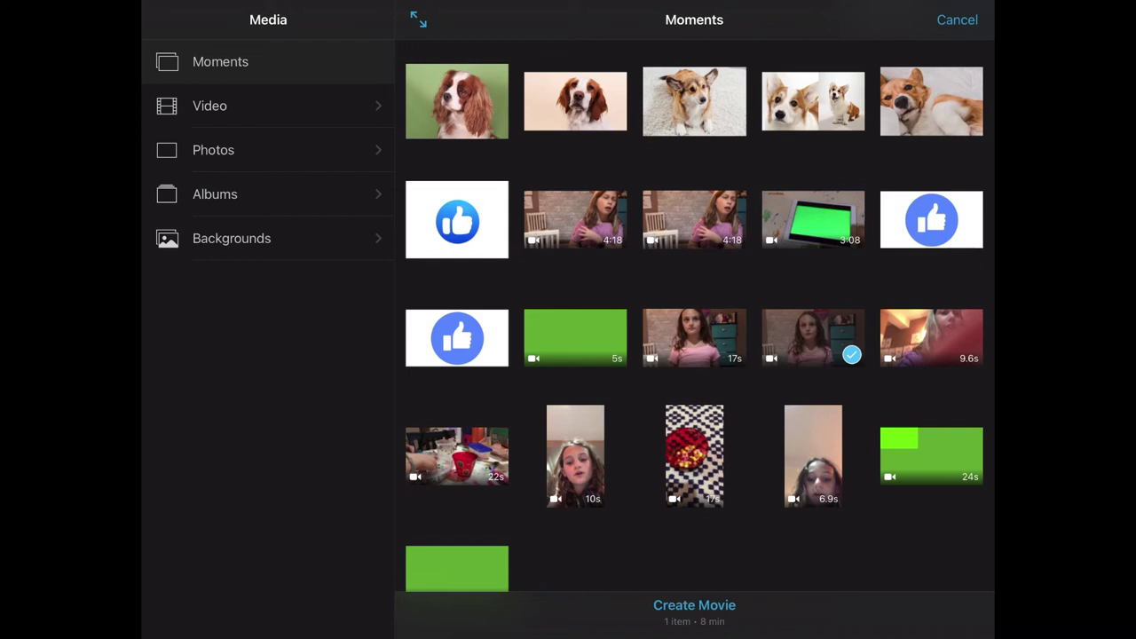
left_click(694, 604)
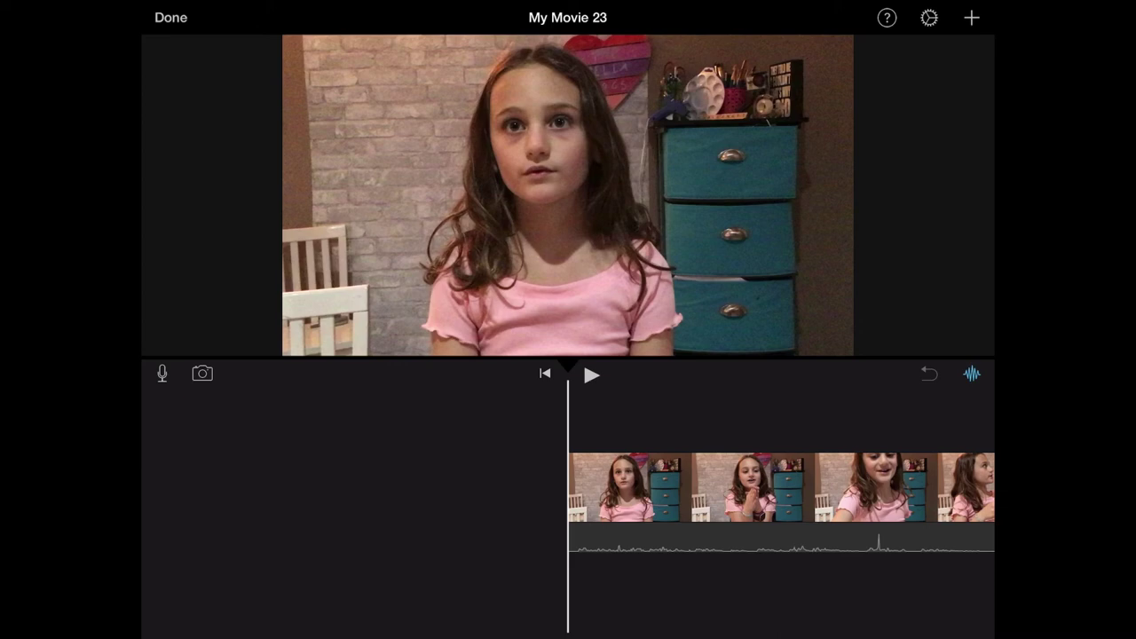
Add the 10-second blue thumbs-up clip from Recently Added as a Green/Blue Screen overlay
left_click(971, 18)
left_click(785, 106)
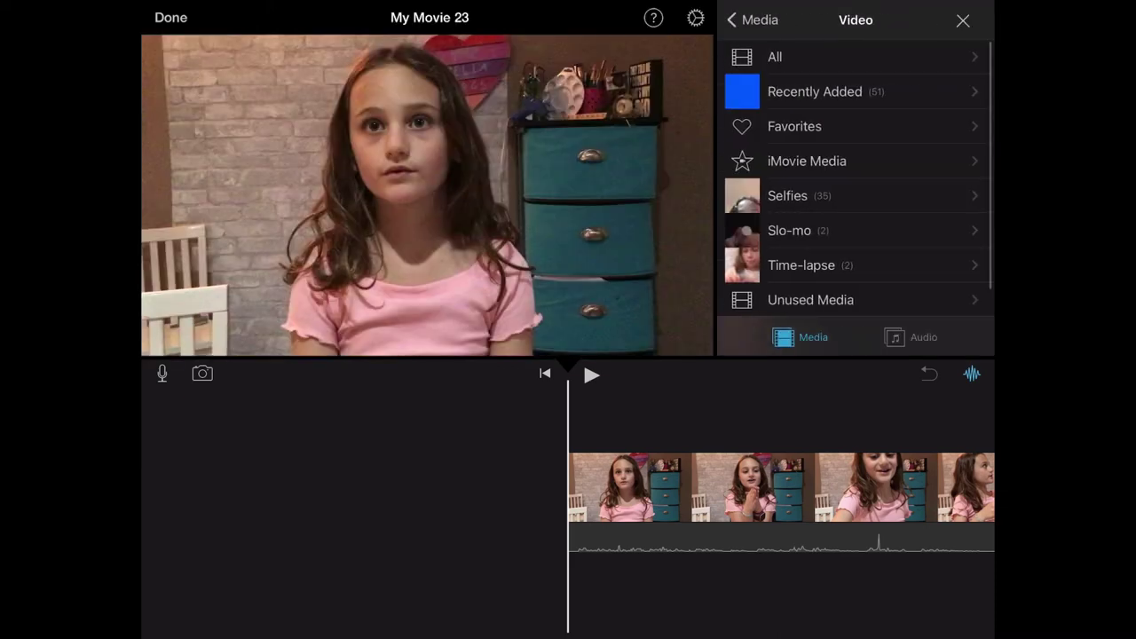
left_click(814, 91)
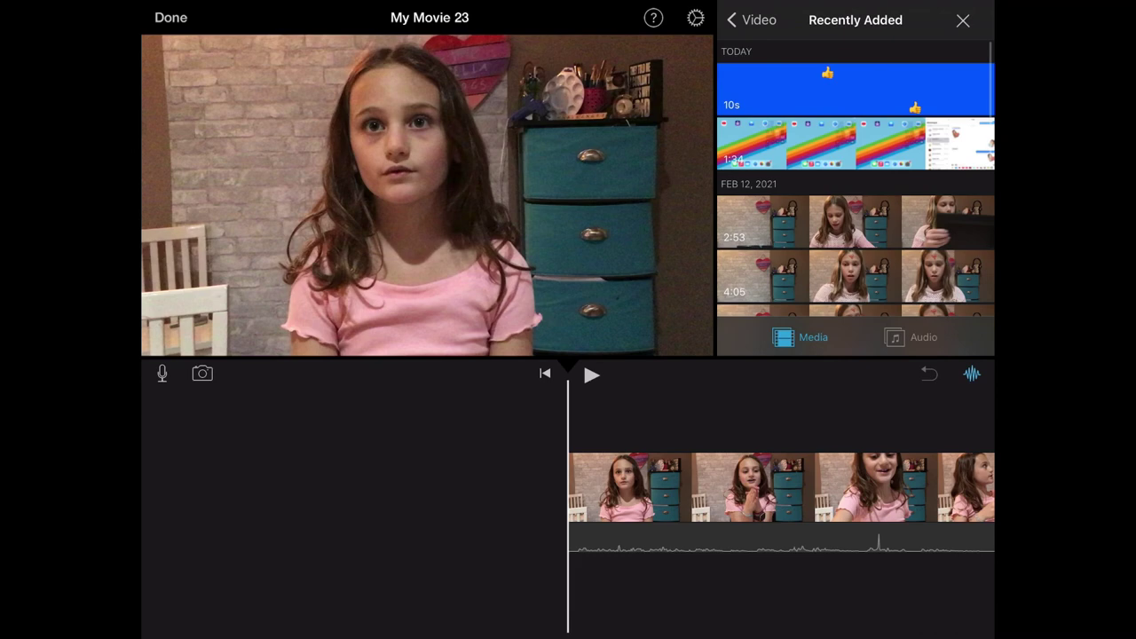
left_click(855, 88)
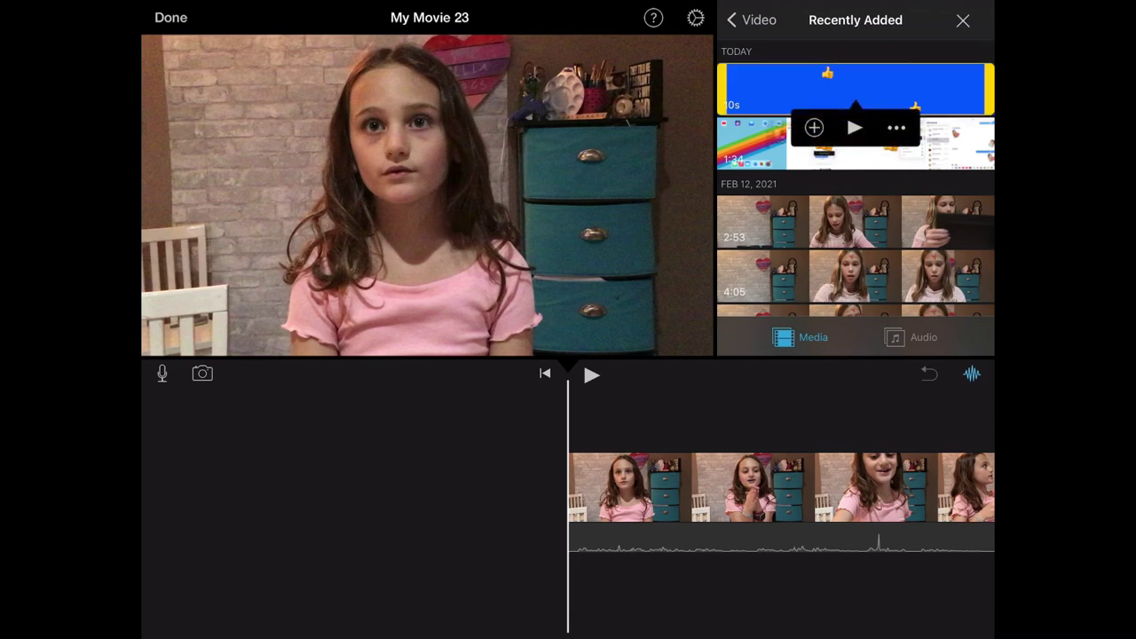
left_click(896, 128)
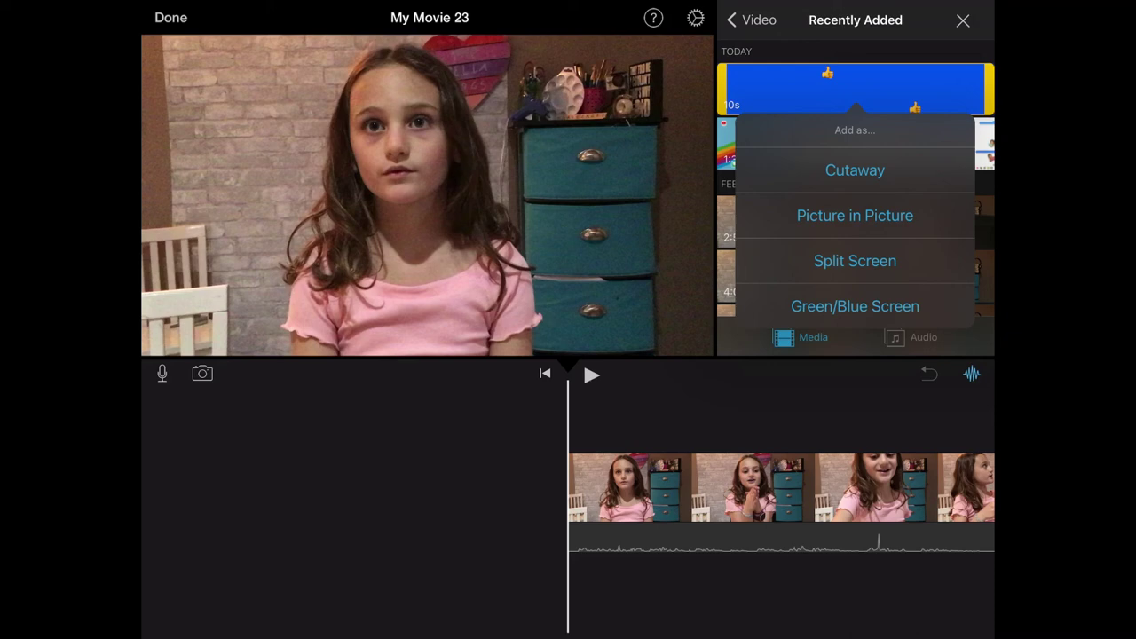
left_click_drag(855, 89, 636, 449)
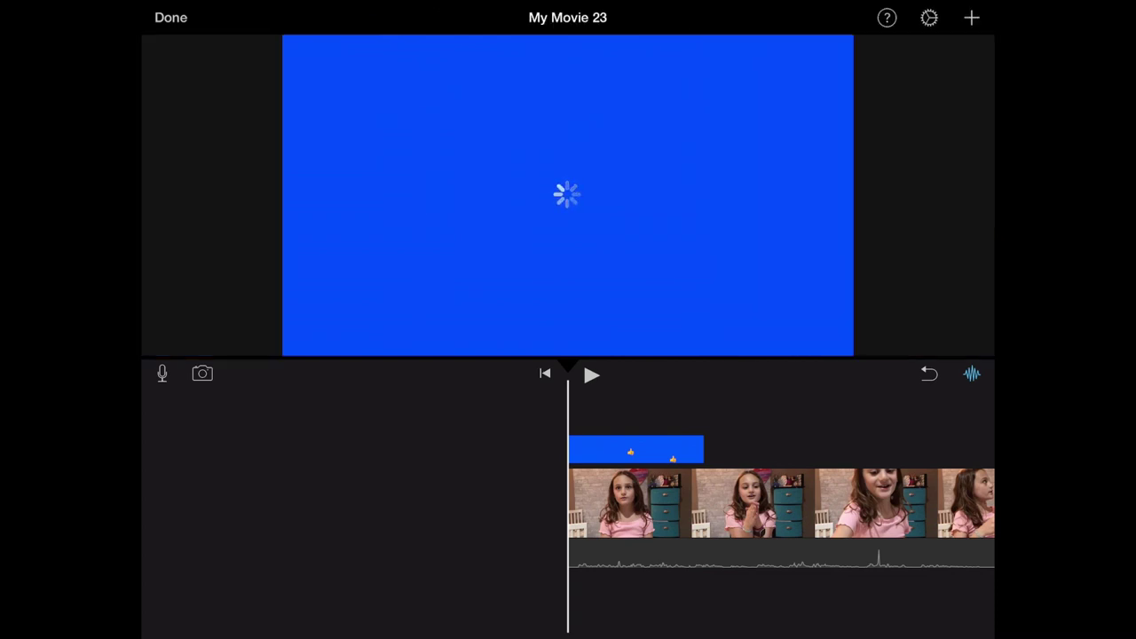
Replay the clip from the overlay's start to confirm the thumbs-up floats over the footage with blue removed
scroll(781, 506, "right", 3)
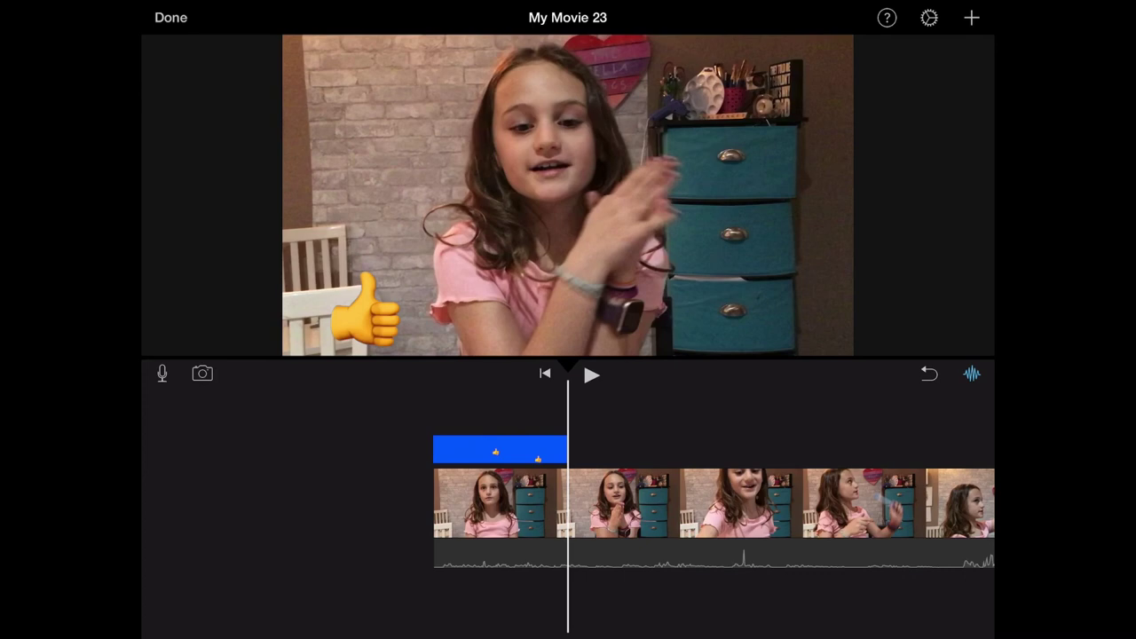
scroll(710, 506, "left", 2)
scroll(710, 506, "left", 1)
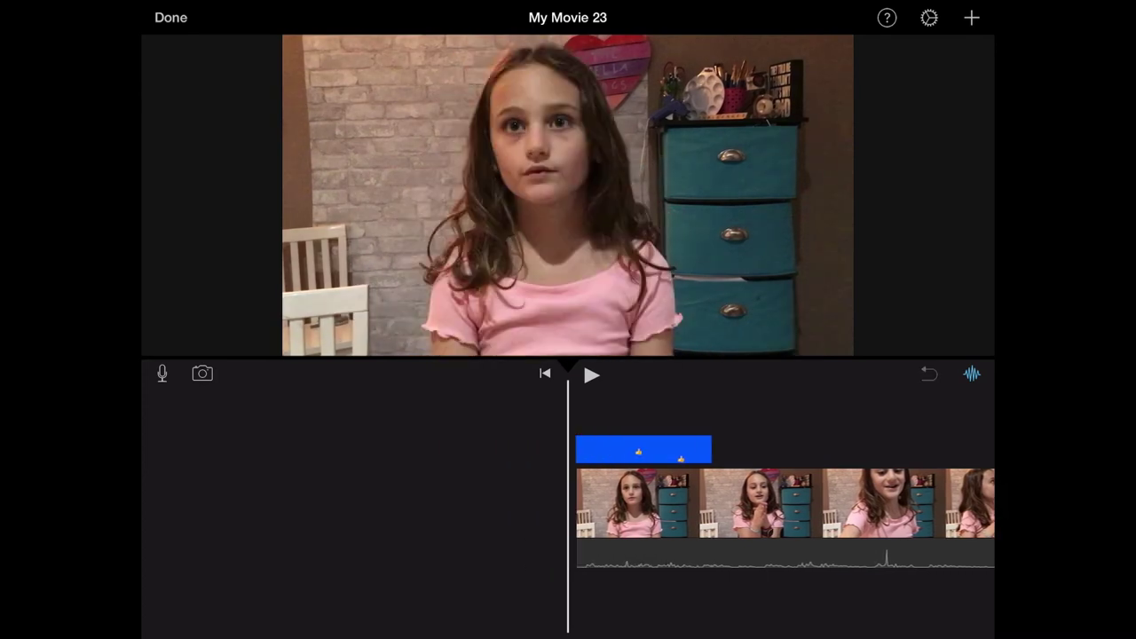
left_click(591, 374)
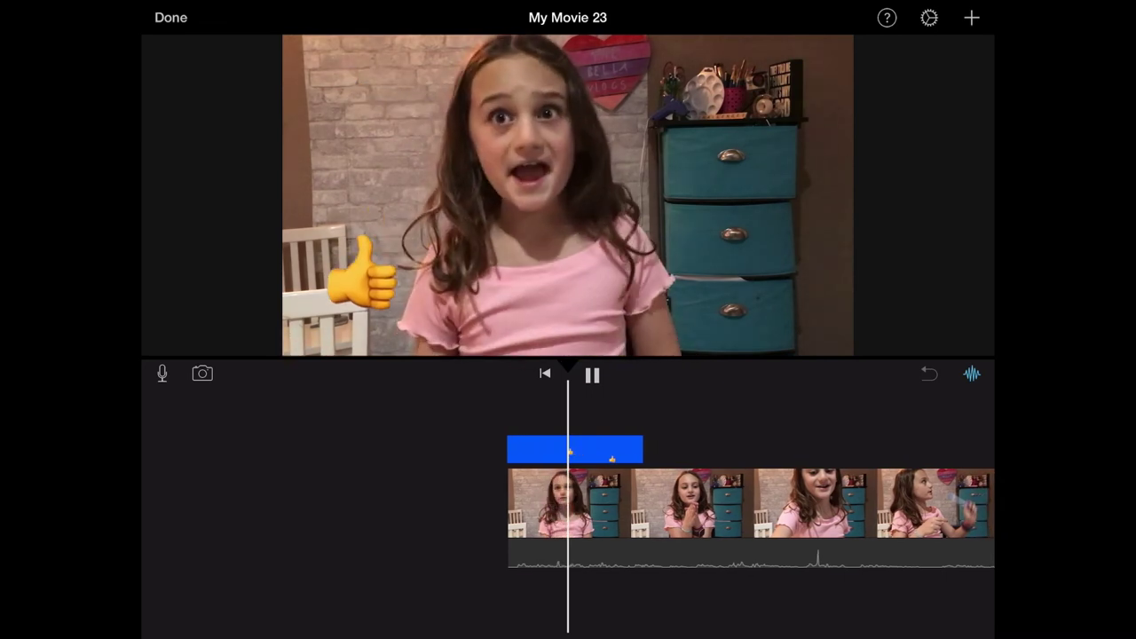
left_click(591, 375)
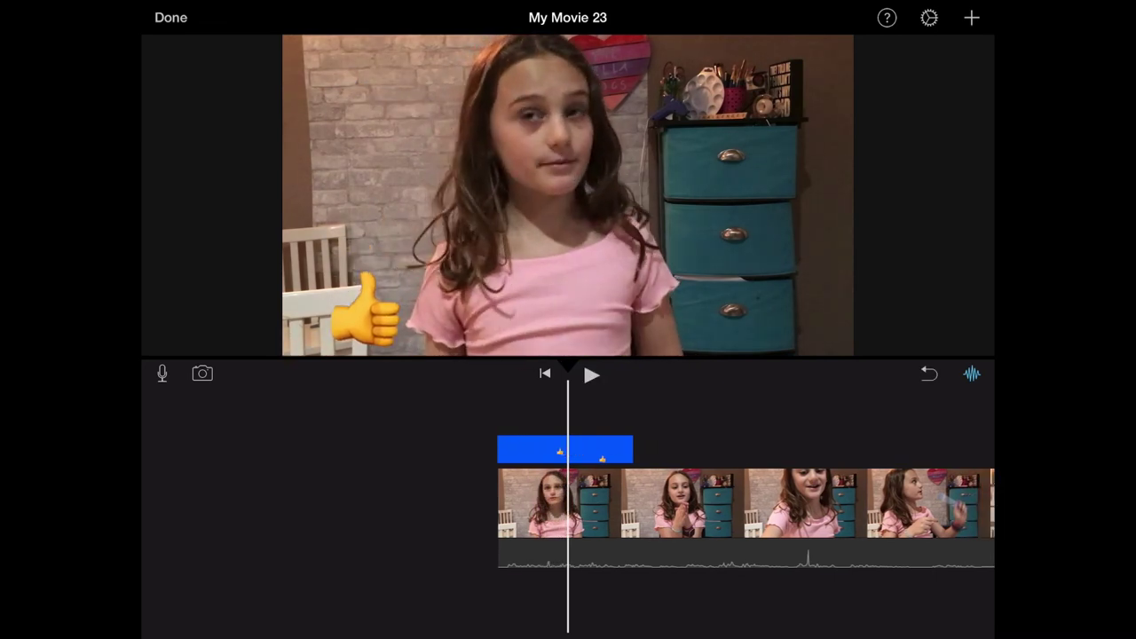